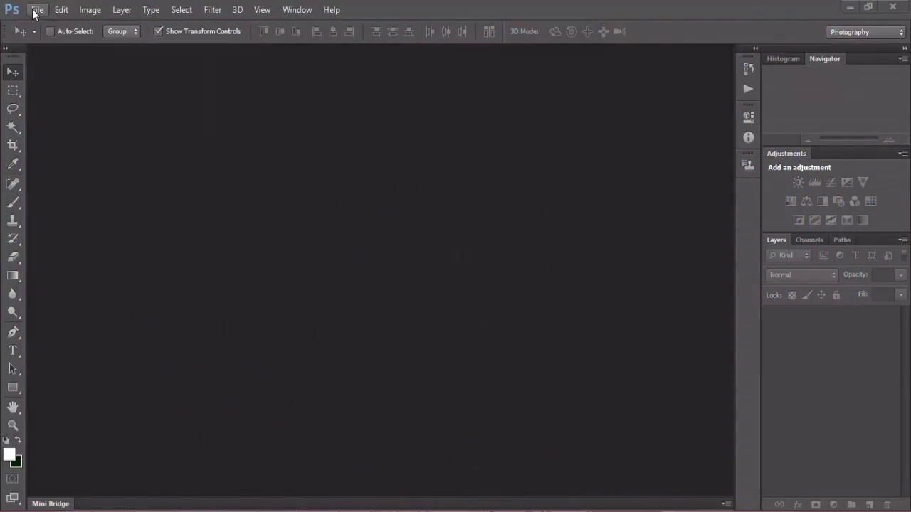
Open apples-woman-pretty-fall.jpg from the SUINNY CC folder
left_click(37, 9)
left_click(52, 39)
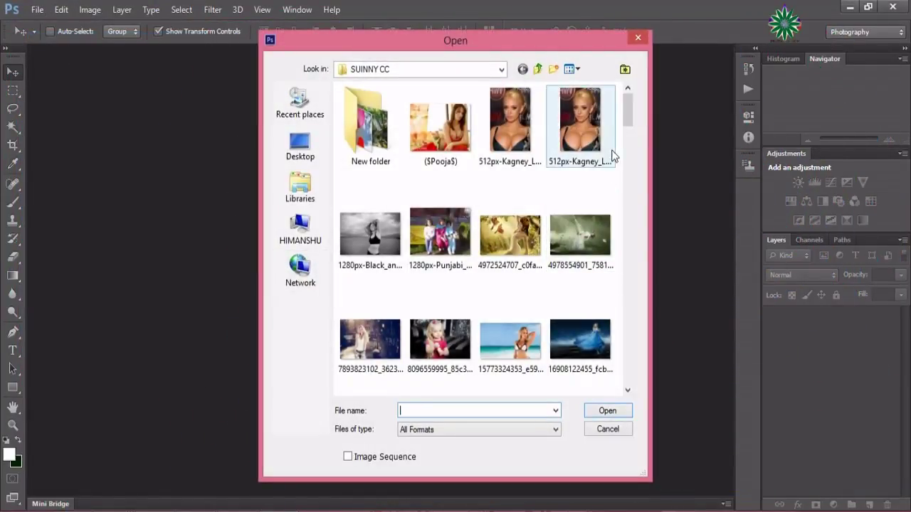
scroll(628, 139, "down", 1)
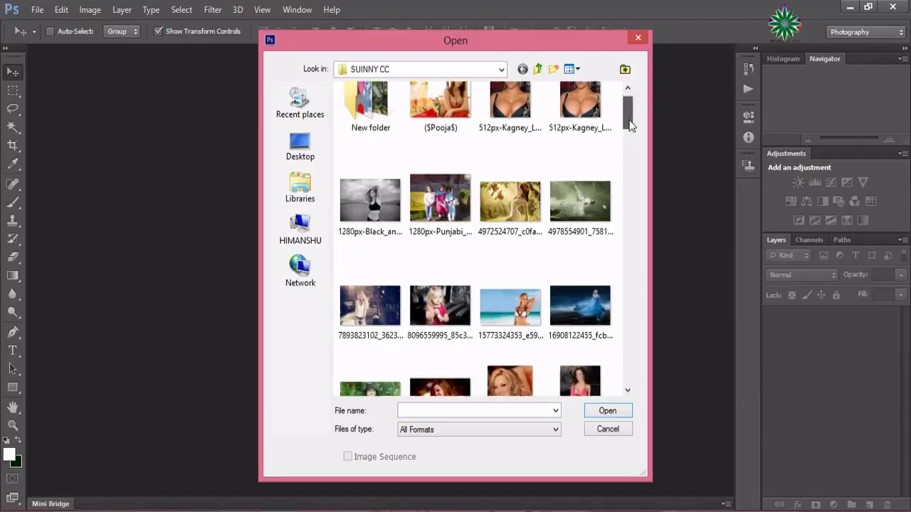
scroll(630, 141, "down", 2)
scroll(632, 144, "down", 3)
scroll(635, 146, "down", 3)
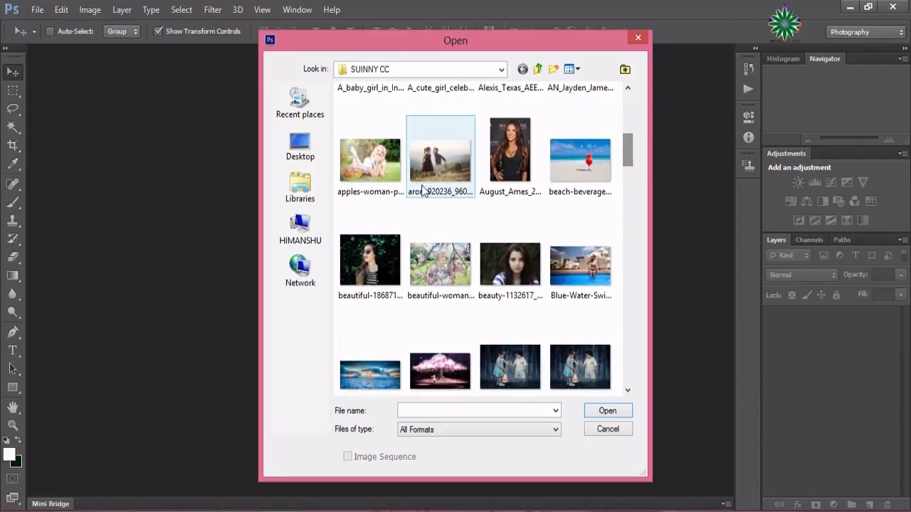
left_click(361, 170)
double_click(362, 167)
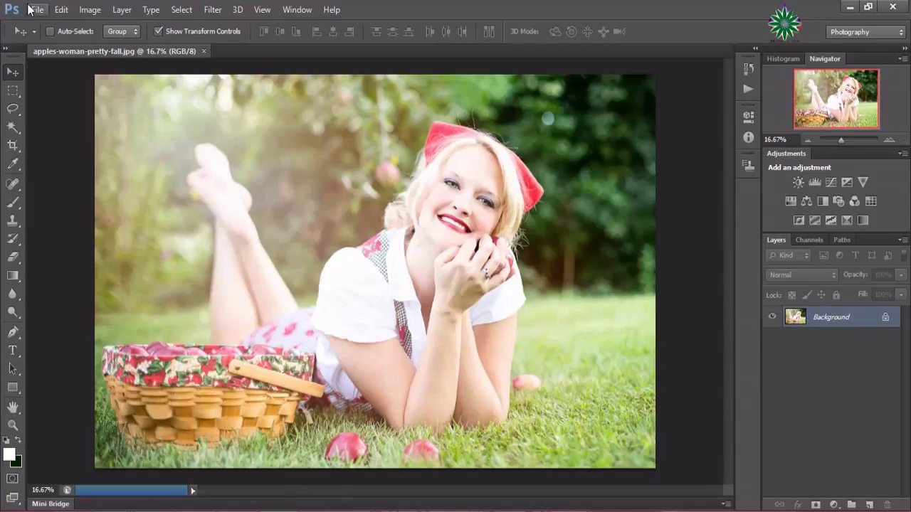
Create a new 1920×1080 blank document
left_click(37, 9)
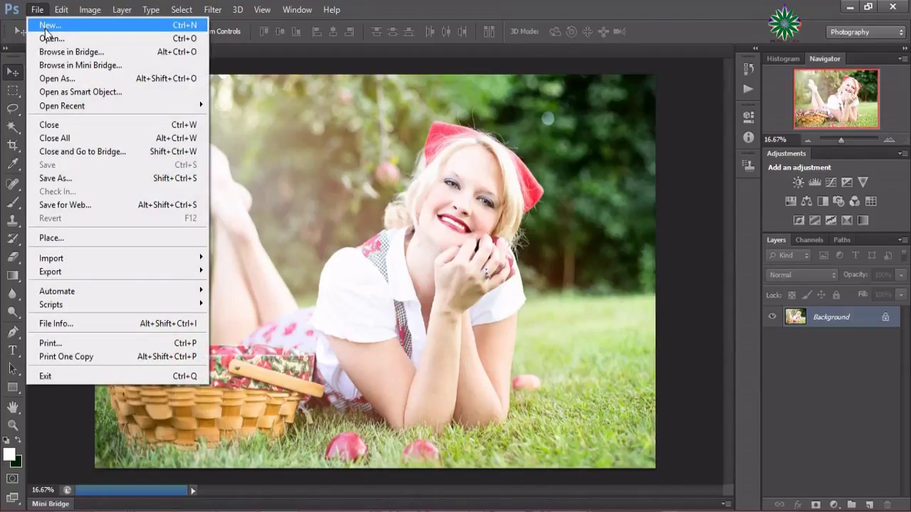
left_click(45, 27)
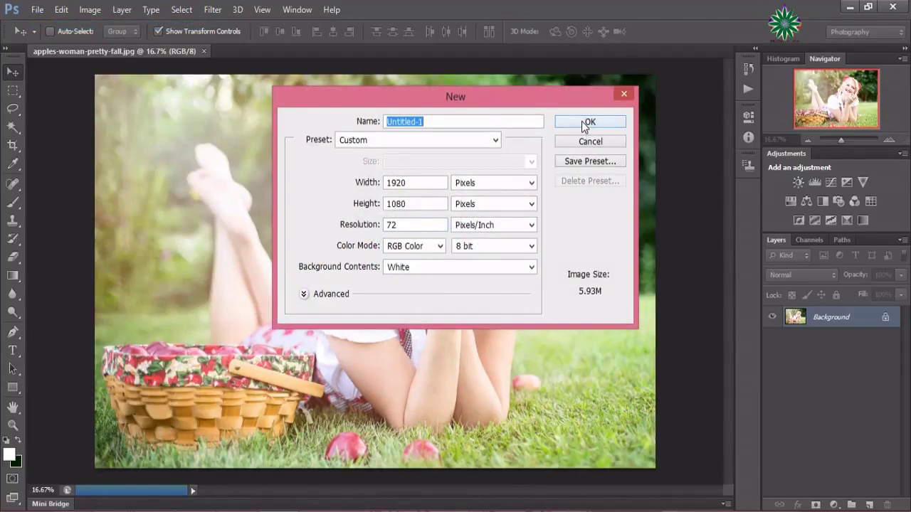
left_click(585, 125)
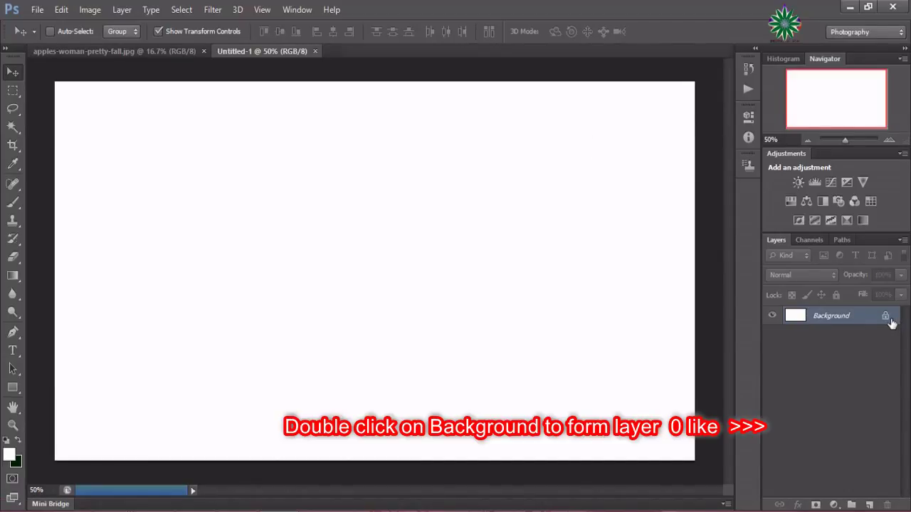
Unlock the Background as Layer 0 and bring up its Blending Options
double_click(891, 319)
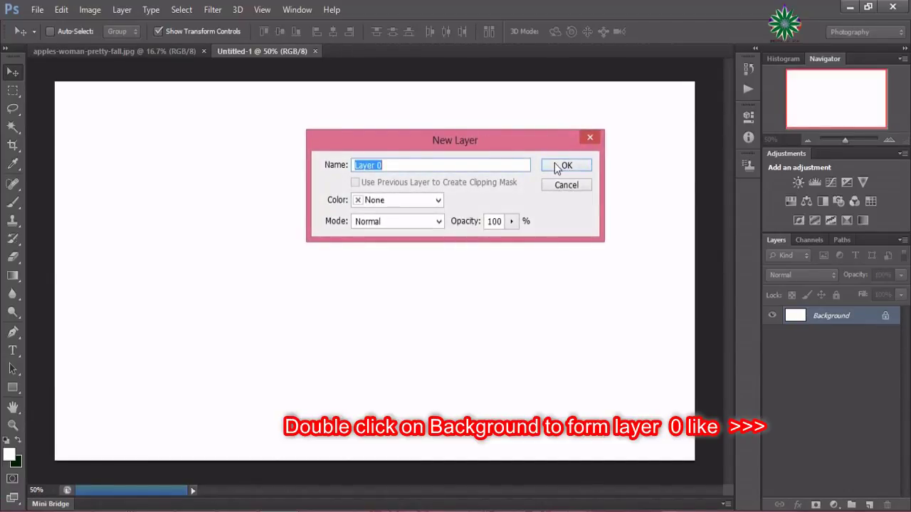
left_click(562, 165)
left_click(798, 504)
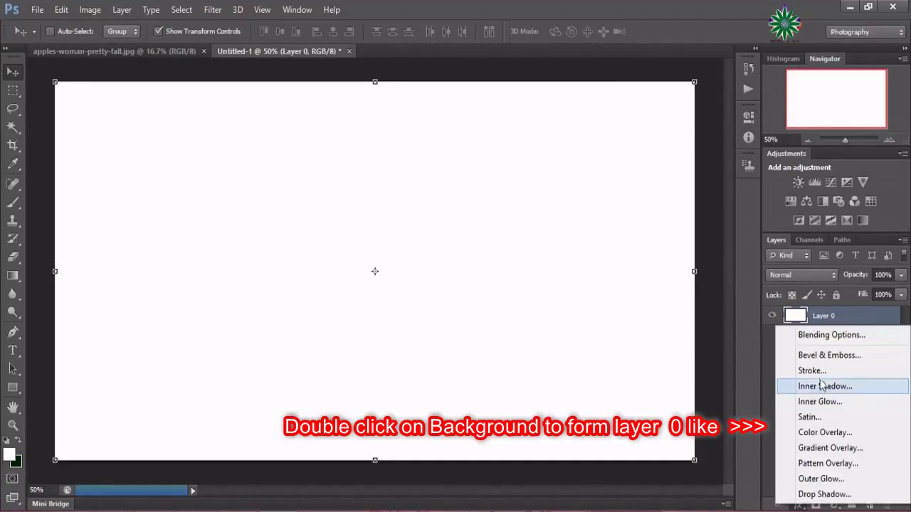
left_click(823, 339)
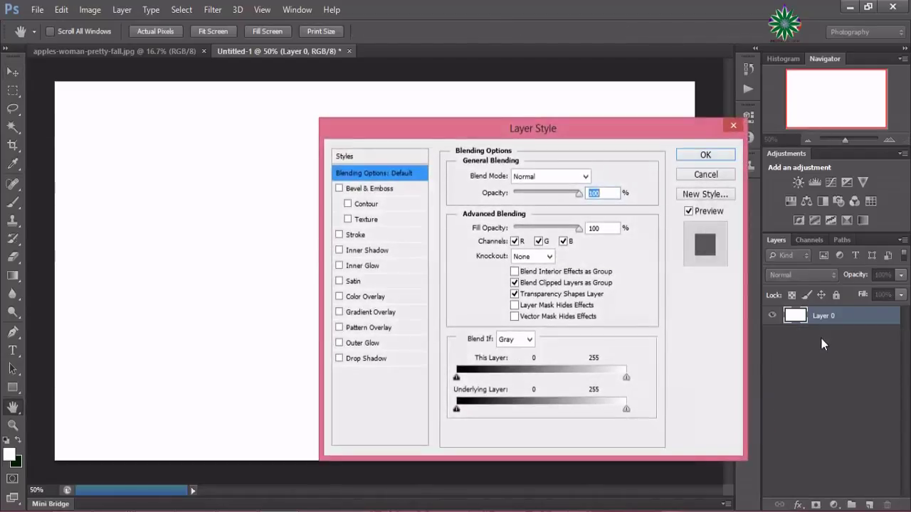
Give Layer 0 a Color Overlay in light blue #1ea9e9
left_click(339, 297)
left_click(366, 299)
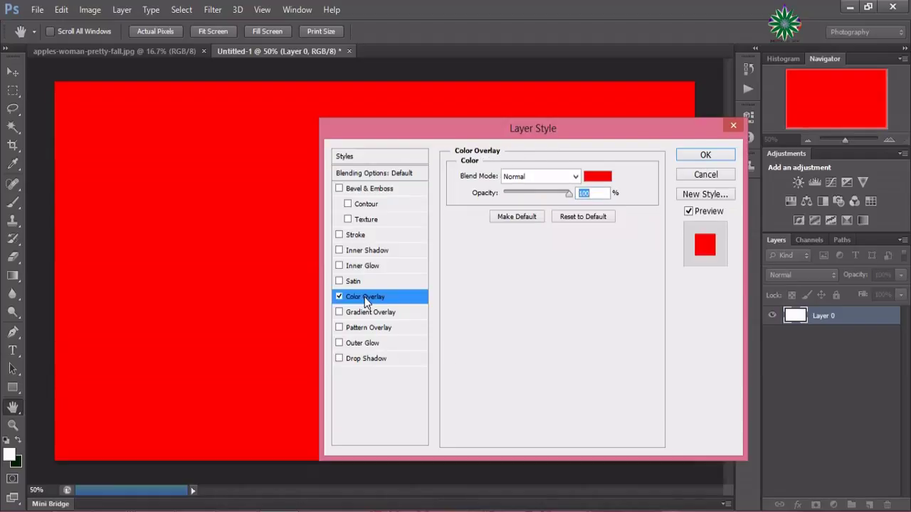
left_click(598, 178)
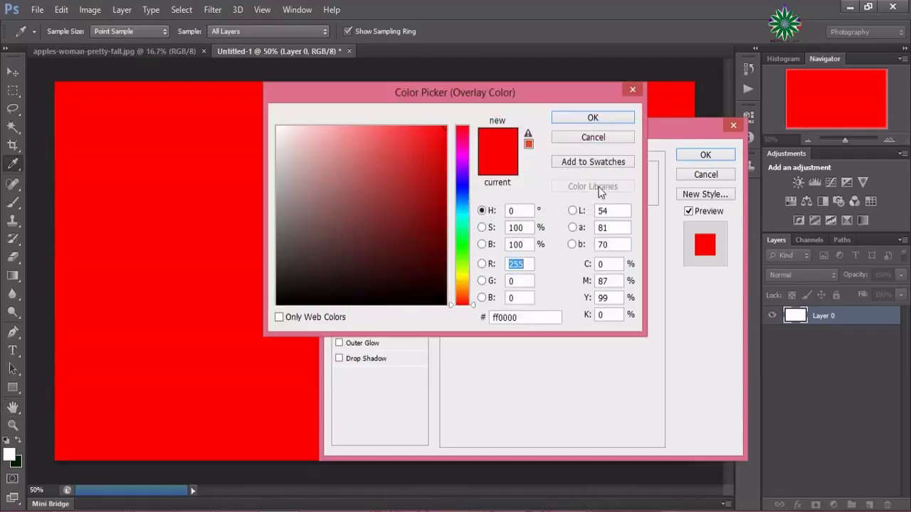
mouse_move(463, 191)
left_mouse_down()
mouse_move(463, 182)
mouse_move(464, 206)
left_mouse_up()
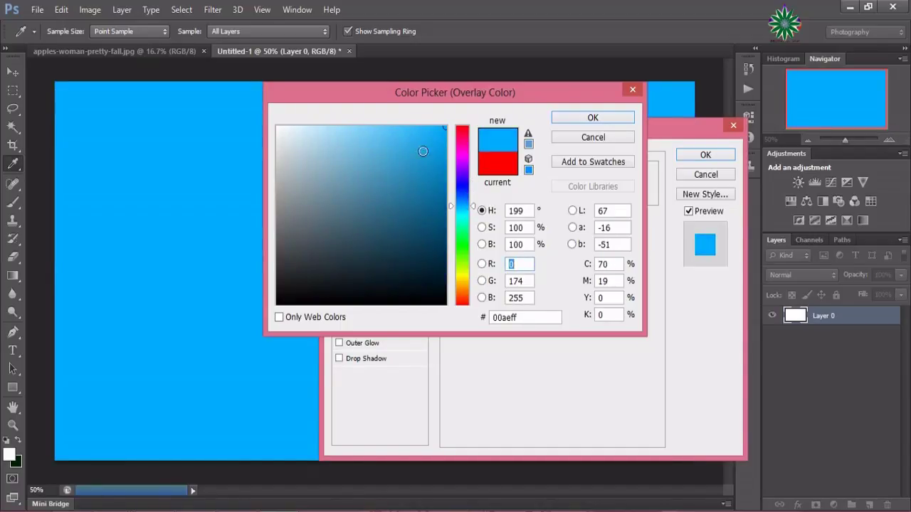
left_click(420, 148)
left_click(423, 145)
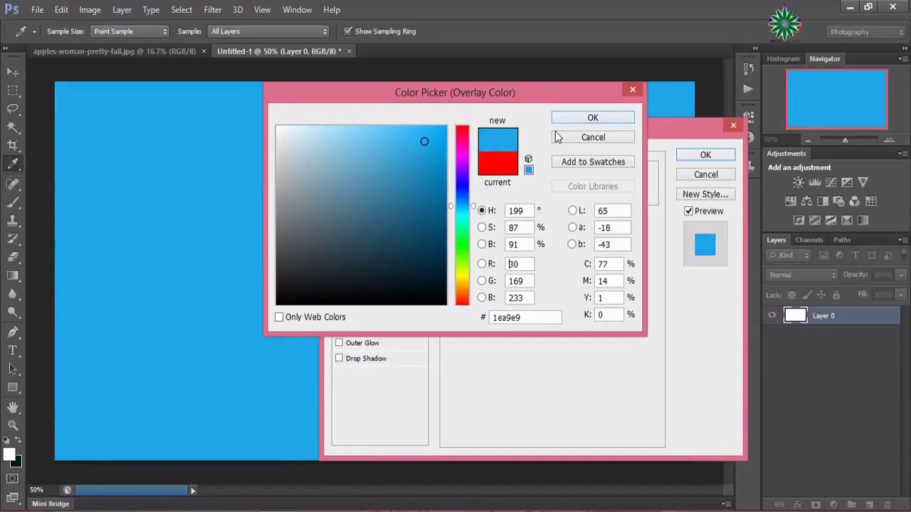
left_click(588, 118)
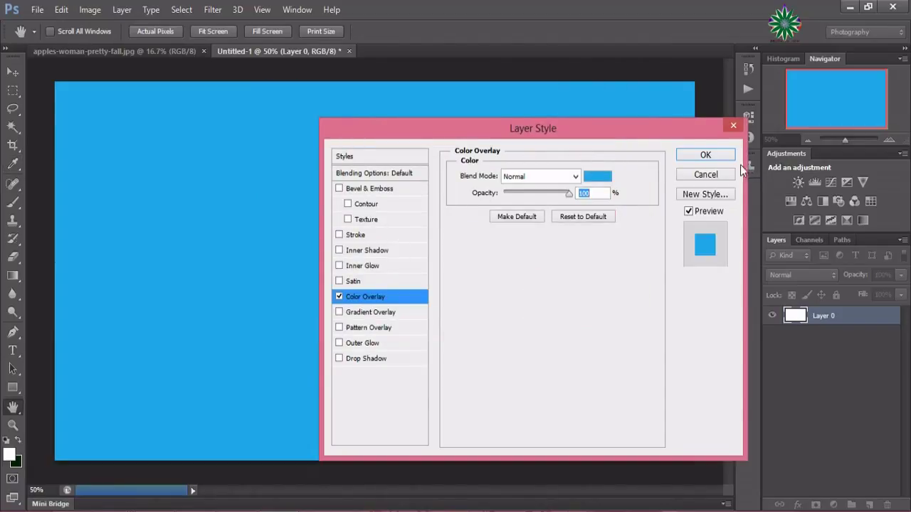
Add a light Pattern Overlay at scale 443 and apply the layer style
left_click(339, 328)
left_click(369, 328)
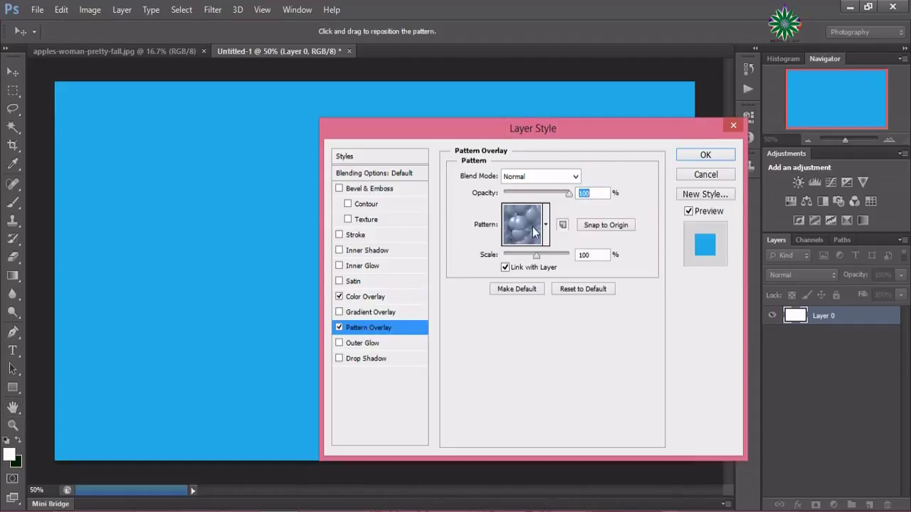
mouse_move(536, 254)
left_mouse_down()
mouse_move(549, 256)
mouse_move(520, 270)
left_mouse_up()
left_click(546, 225)
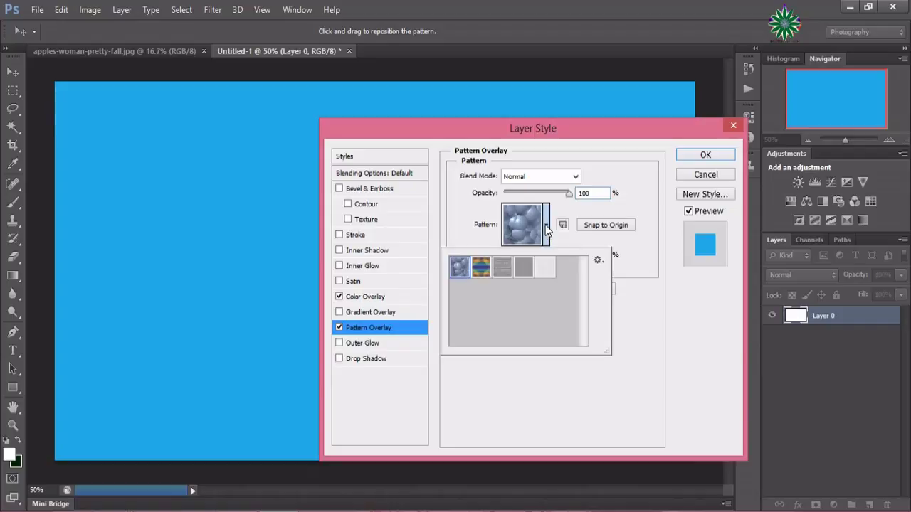
left_click(524, 267)
left_click(543, 268)
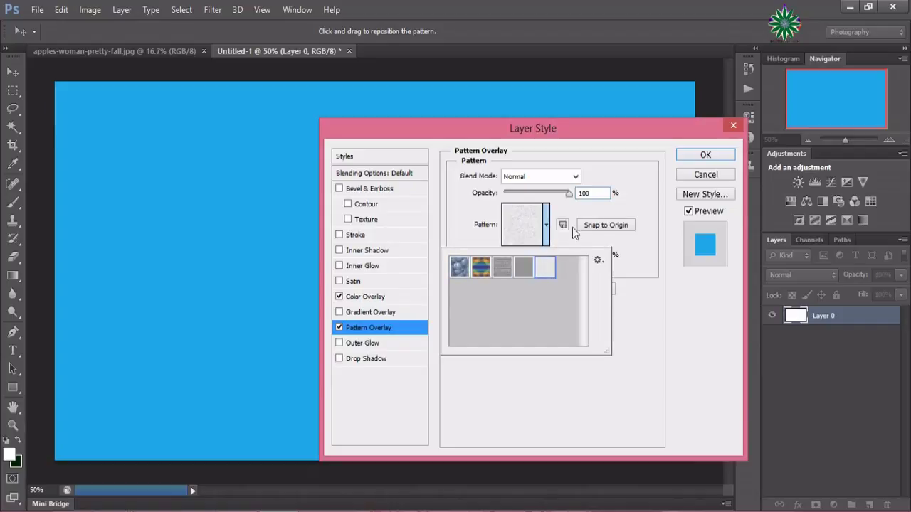
left_click(703, 155)
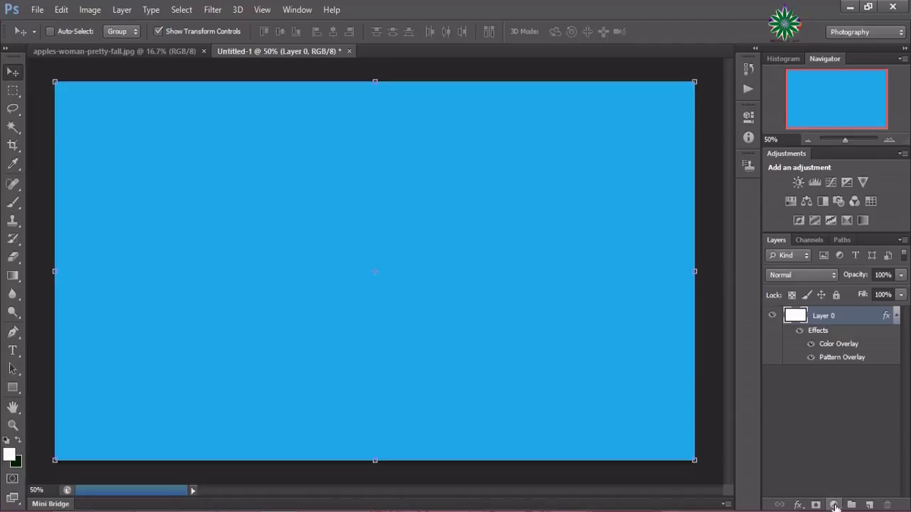
Rasterize Layer 0's layer effects and add an Inner Shadow effect
right_click(850, 320)
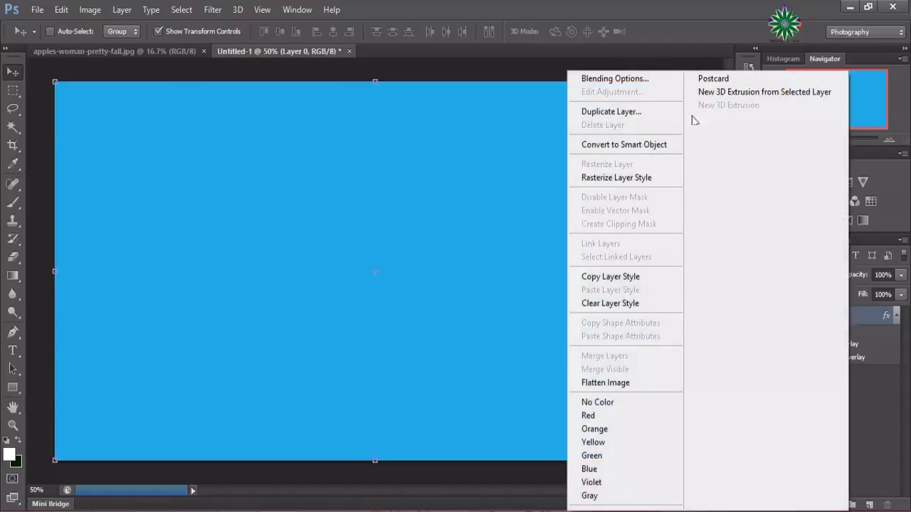
left_click(652, 178)
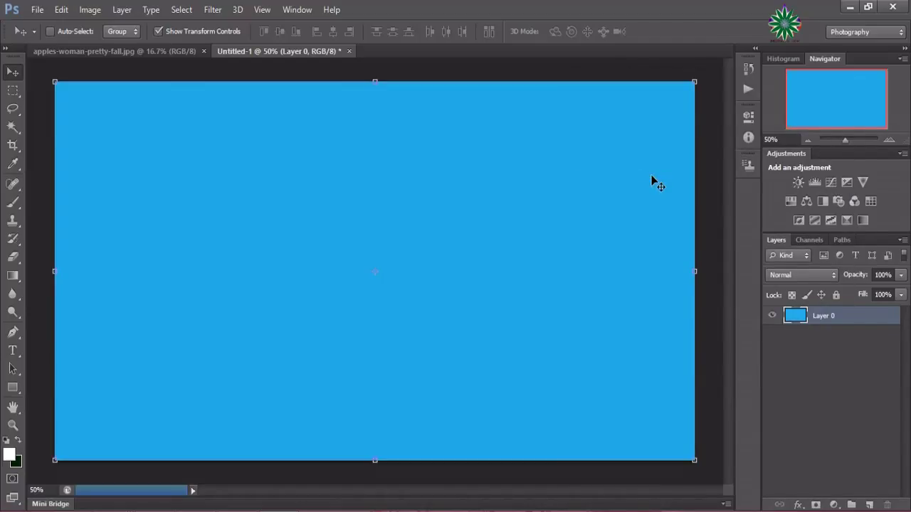
left_click(798, 504)
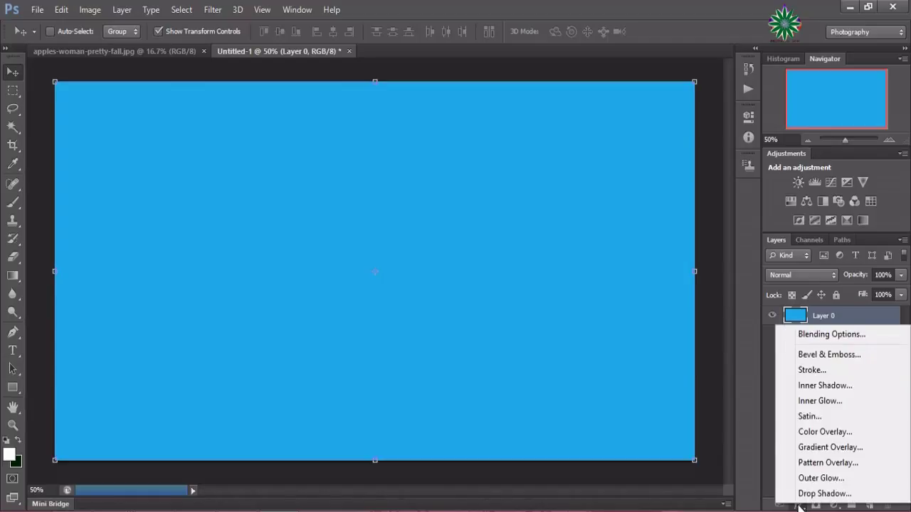
left_click(825, 386)
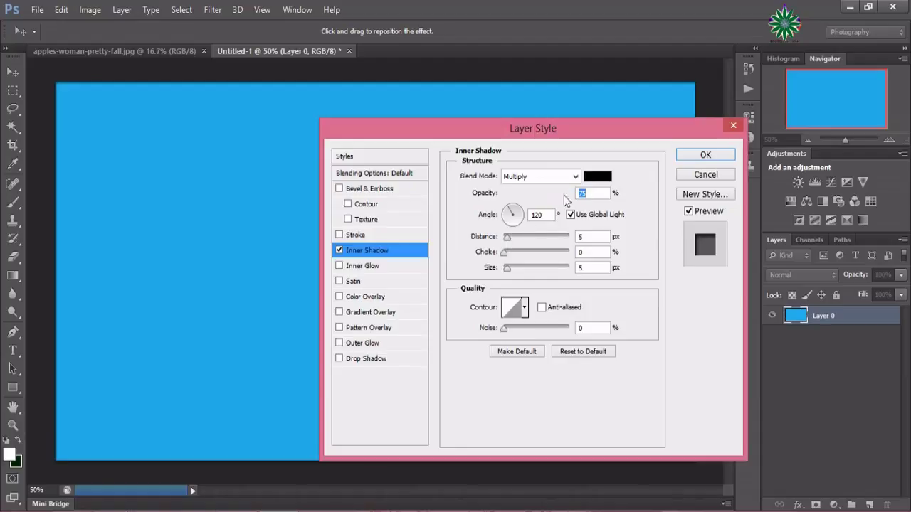
Set the Inner Shadow to 100% opacity in dark green #179f3d and apply it
left_click_drag(564, 195, 594, 193)
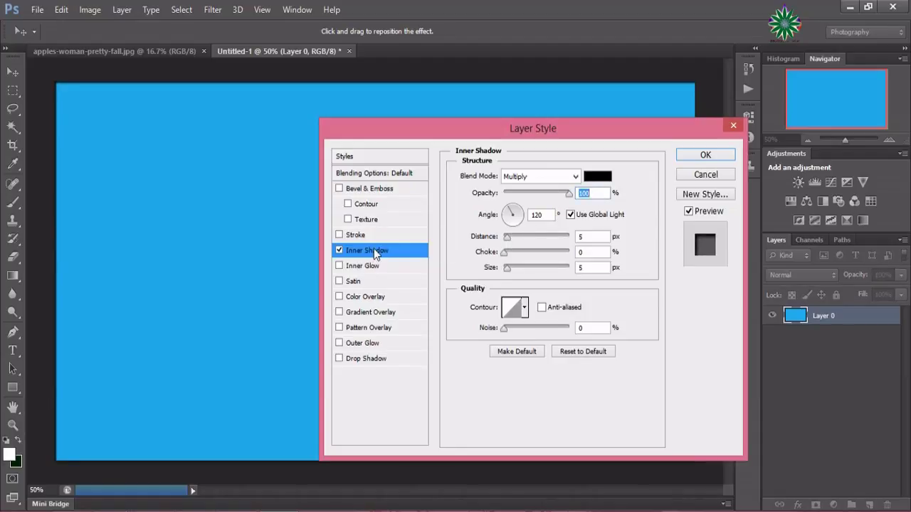
left_click(593, 178)
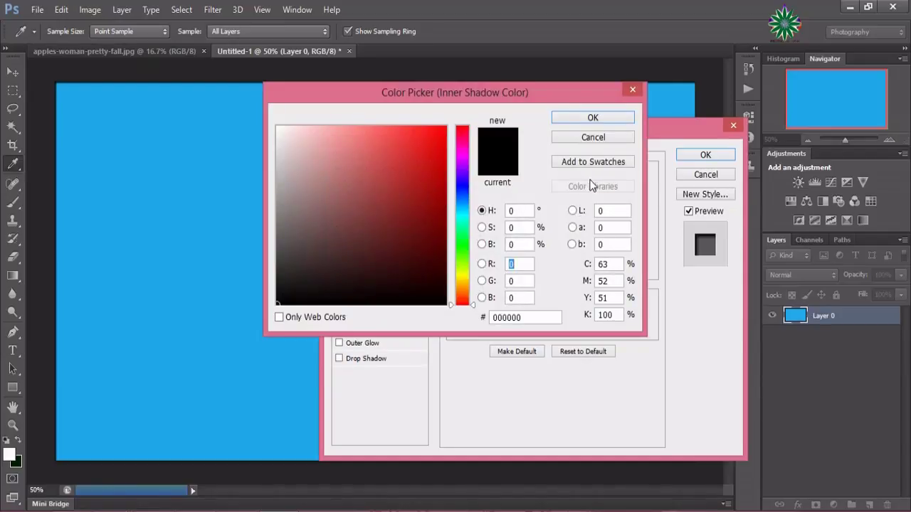
left_click(463, 237)
left_click(421, 194)
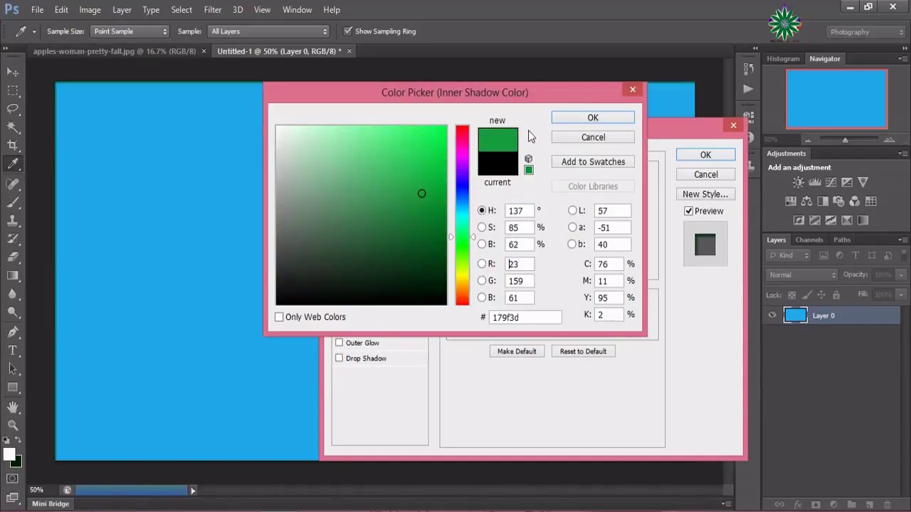
left_click(562, 118)
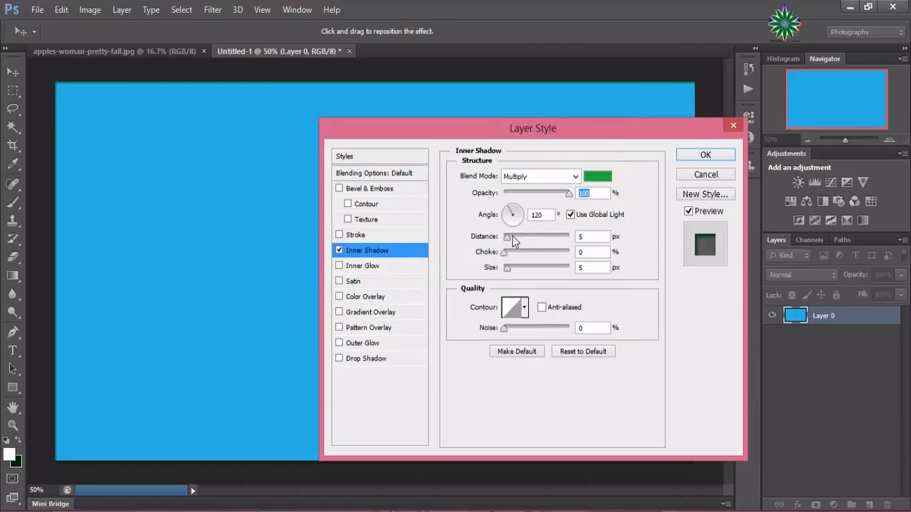
left_click(705, 156)
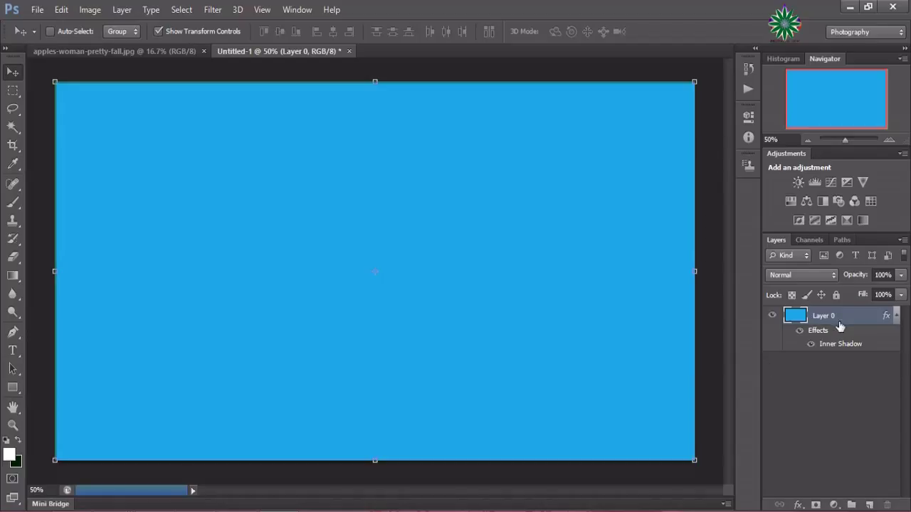
Add a bubble Pattern Overlay to Layer 0 with opacity faded nearly to 0
double_click(842, 345)
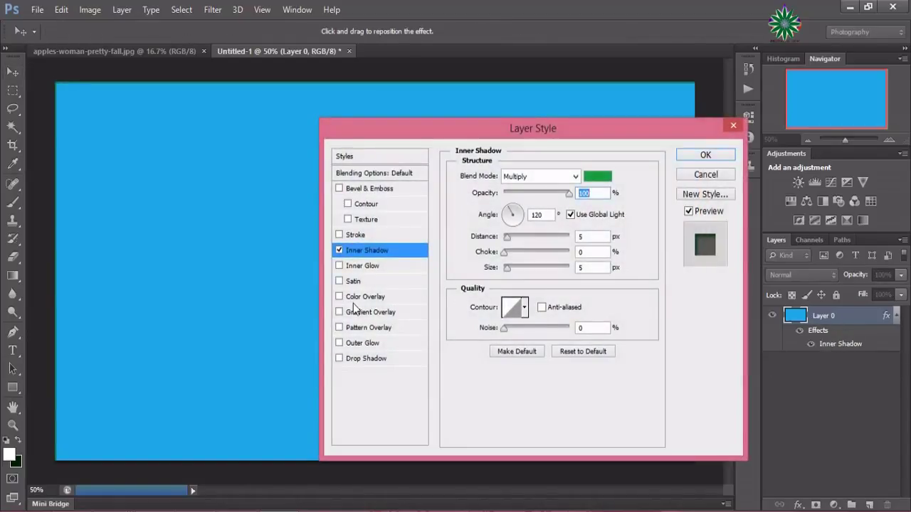
left_click(350, 328)
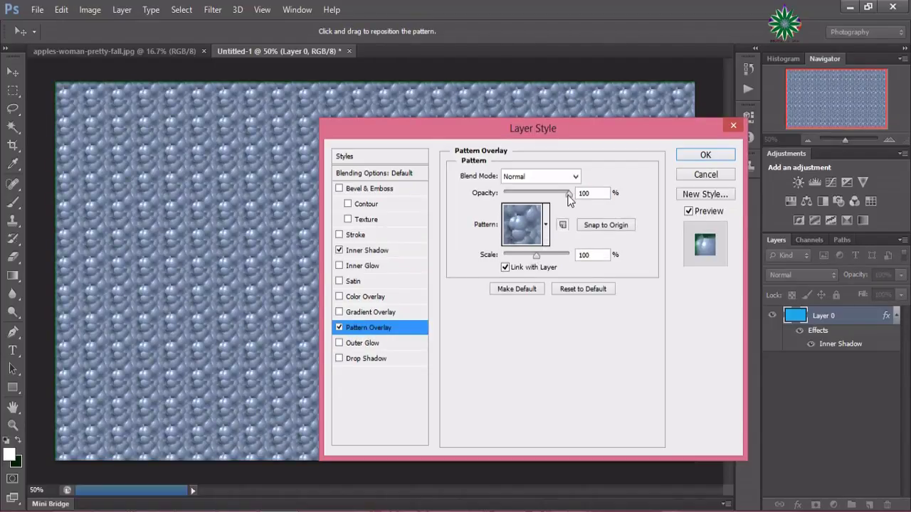
left_click_drag(569, 197, 509, 199)
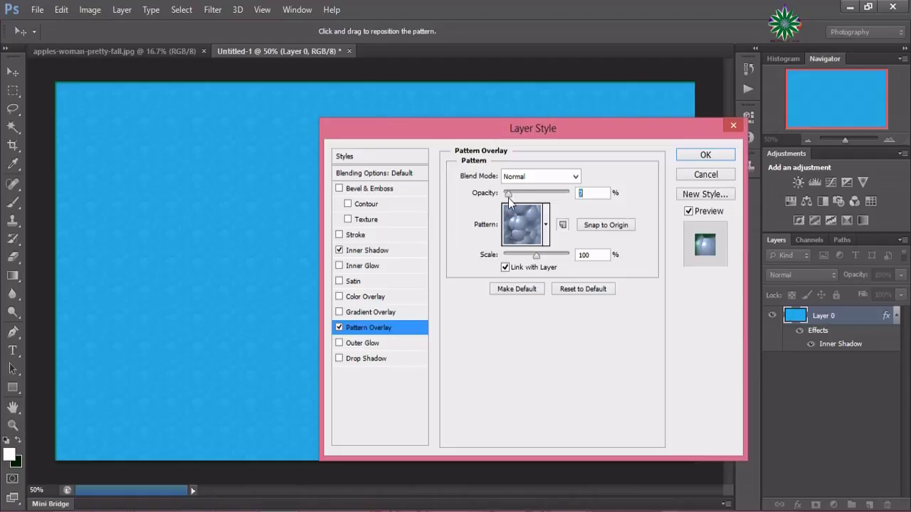
left_click(710, 156)
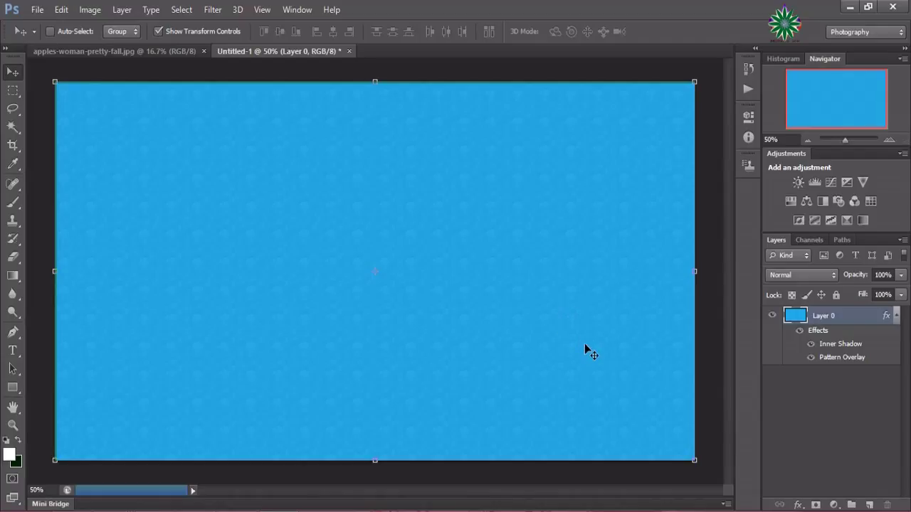
Drag the apples-woman photo into the Untitled-1 canvas as Layer 1
left_click(161, 50)
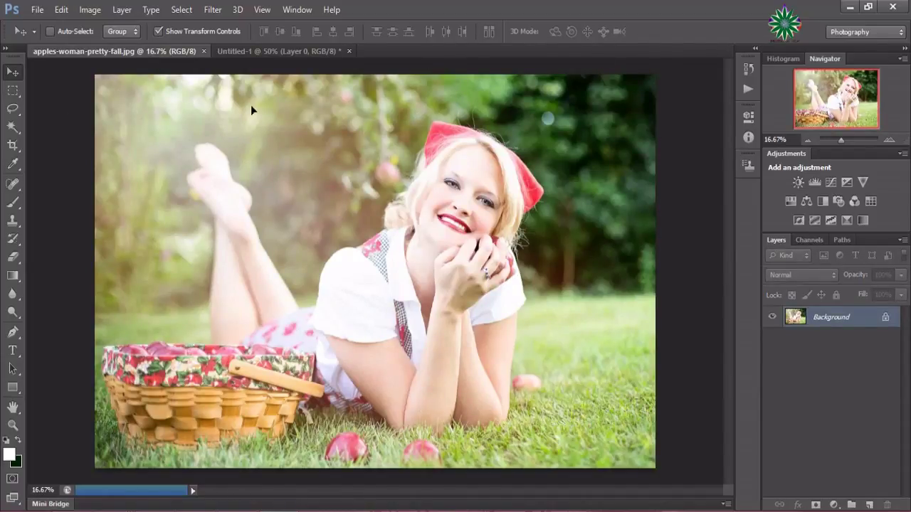
left_click(267, 53)
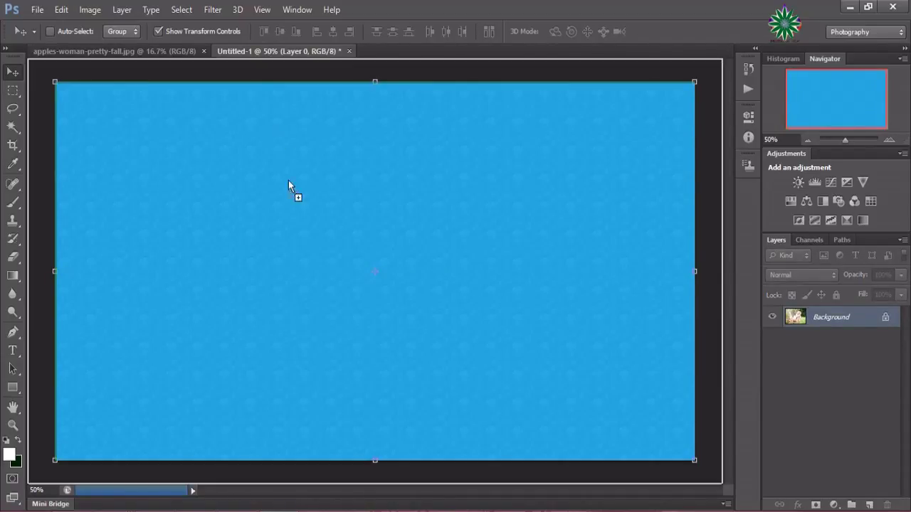
left_click_drag(268, 52, 298, 222)
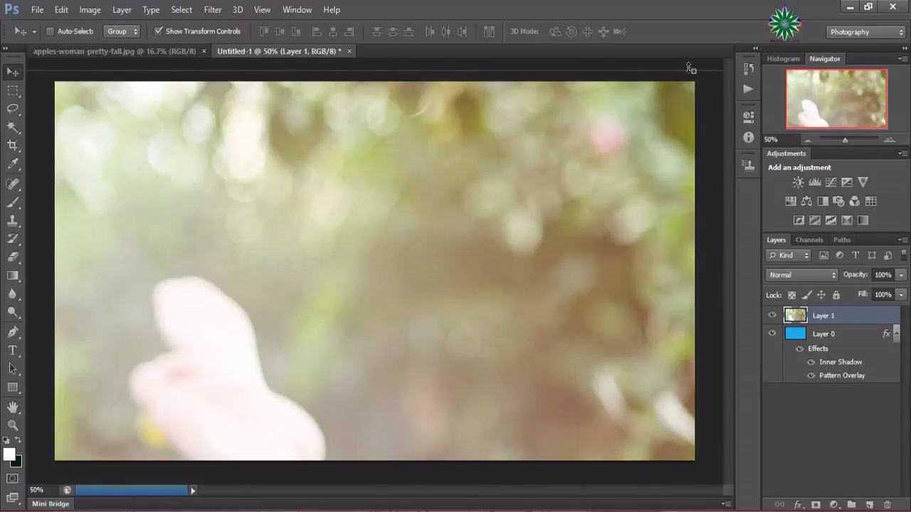
Free-transform Layer 1 so it fills the whole 1920×1080 canvas
key("ctrl+t")
left_click_drag(692, 72, 387, 204)
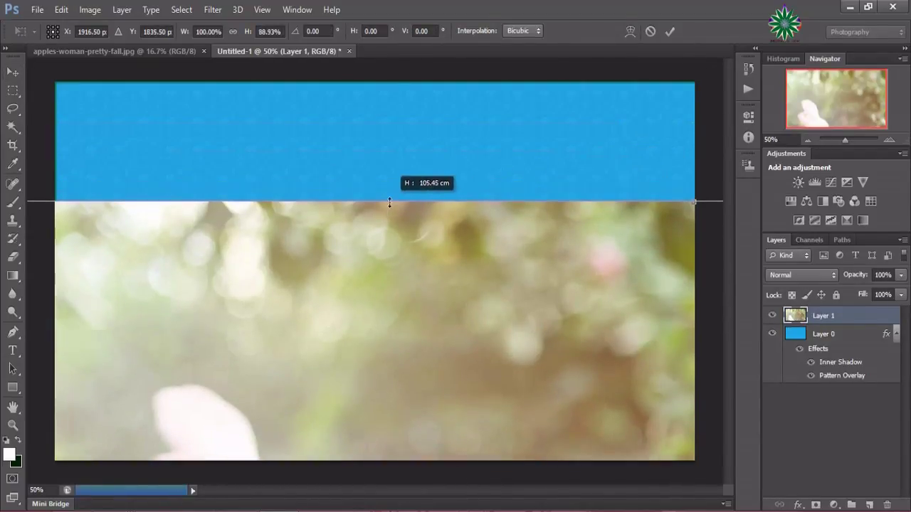
left_click_drag(169, 283, 471, 176)
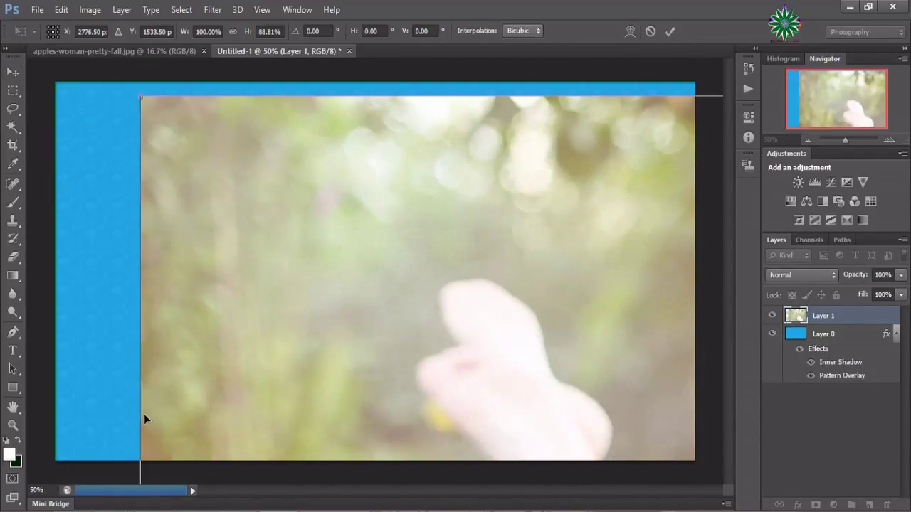
mouse_move(142, 407)
left_mouse_down()
mouse_move(205, 340)
mouse_move(80, 335)
left_mouse_up()
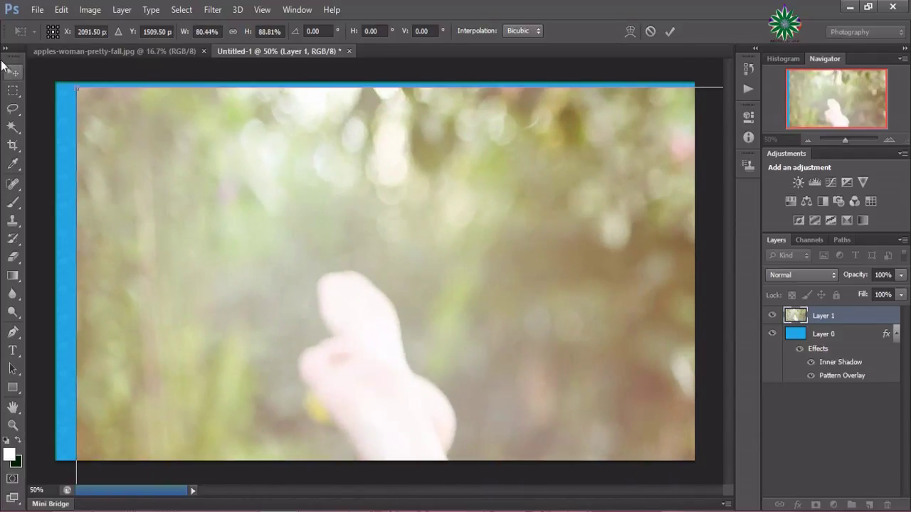
mouse_move(74, 87)
left_mouse_down()
mouse_move(150, 226)
mouse_move(88, 112)
mouse_move(102, 153)
left_mouse_up()
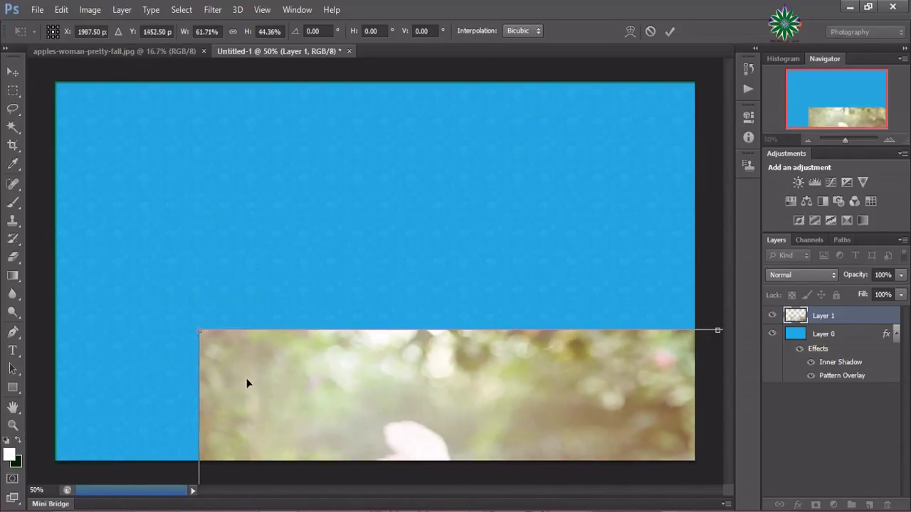
key("shift+Up")
key("shift+Up")
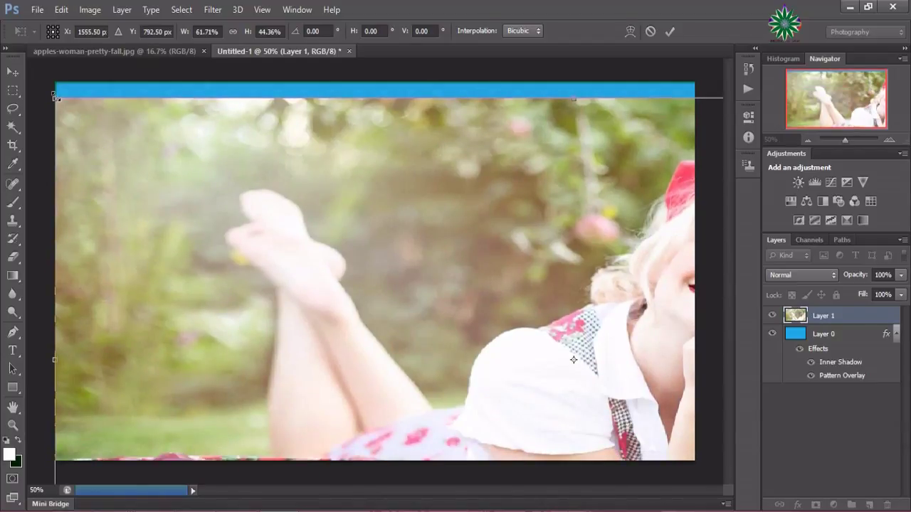
mouse_move(56, 95)
left_mouse_down()
mouse_move(182, 235)
mouse_move(124, 150)
mouse_move(285, 244)
mouse_move(363, 311)
left_mouse_up()
mouse_move(431, 360)
left_mouse_down()
mouse_move(153, 225)
mouse_move(125, 133)
left_mouse_up()
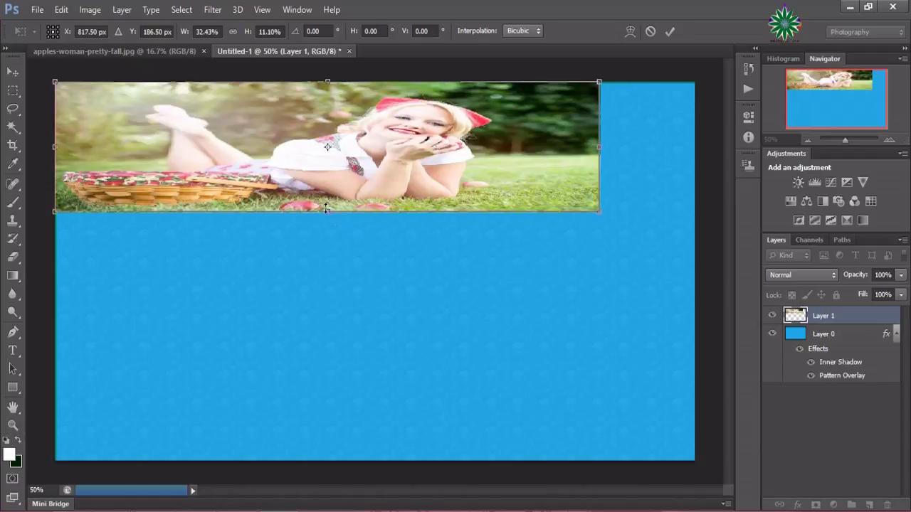
mouse_move(327, 208)
left_mouse_down()
mouse_move(306, 421)
mouse_move(317, 461)
left_mouse_up()
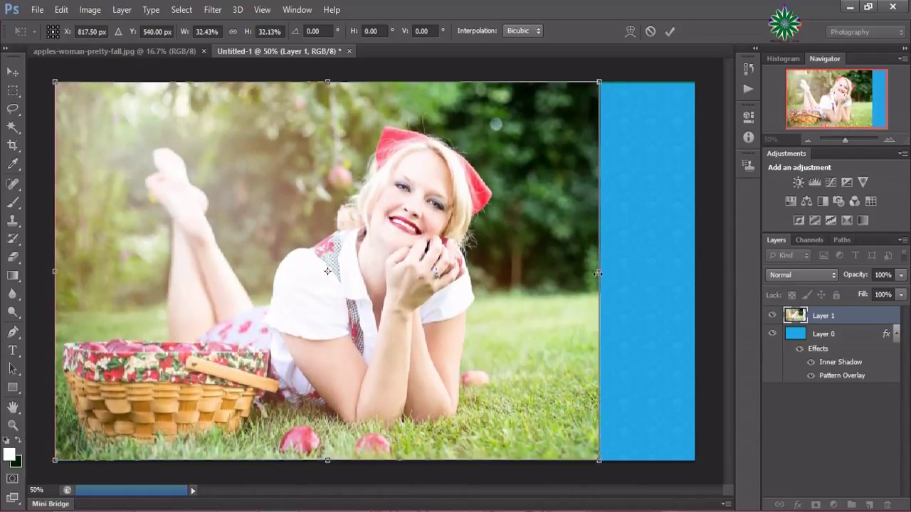
mouse_move(602, 274)
left_mouse_down()
mouse_move(651, 274)
mouse_move(689, 335)
left_mouse_up()
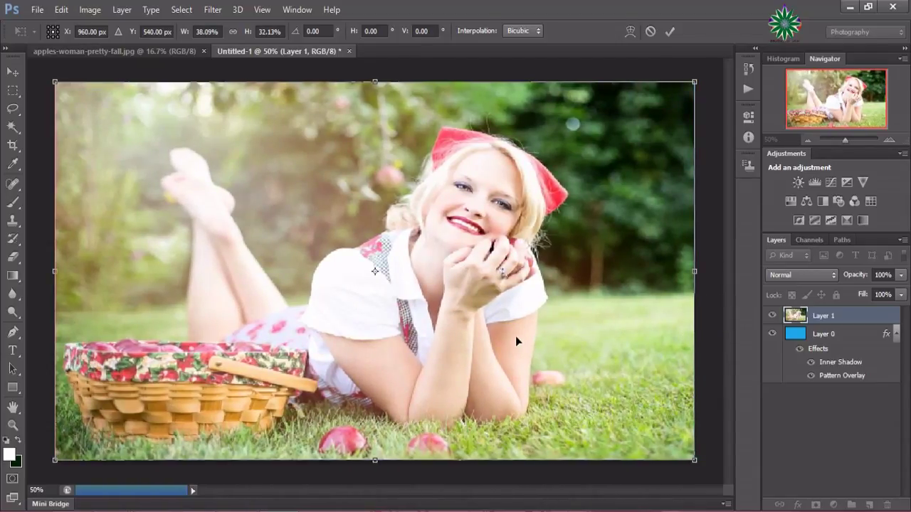
left_click(667, 32)
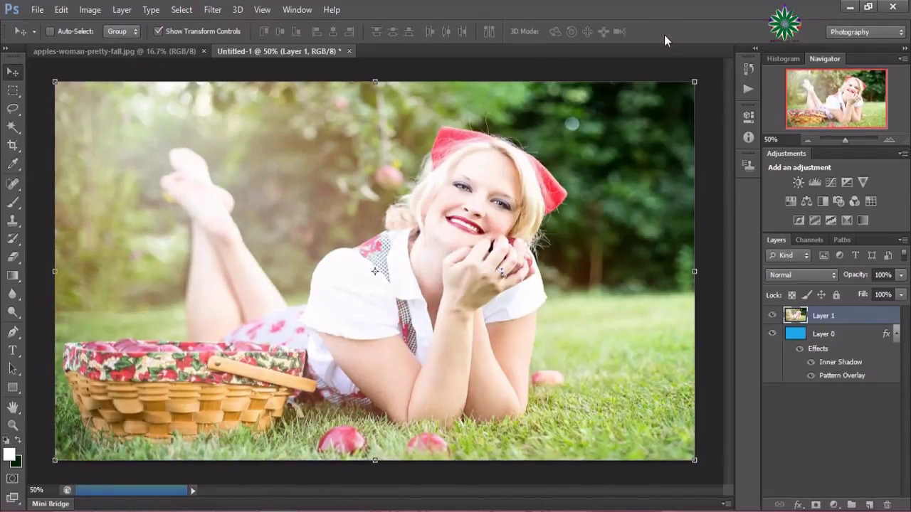
Duplicate Layer 1 to create Layer 1 copy
right_click(840, 319)
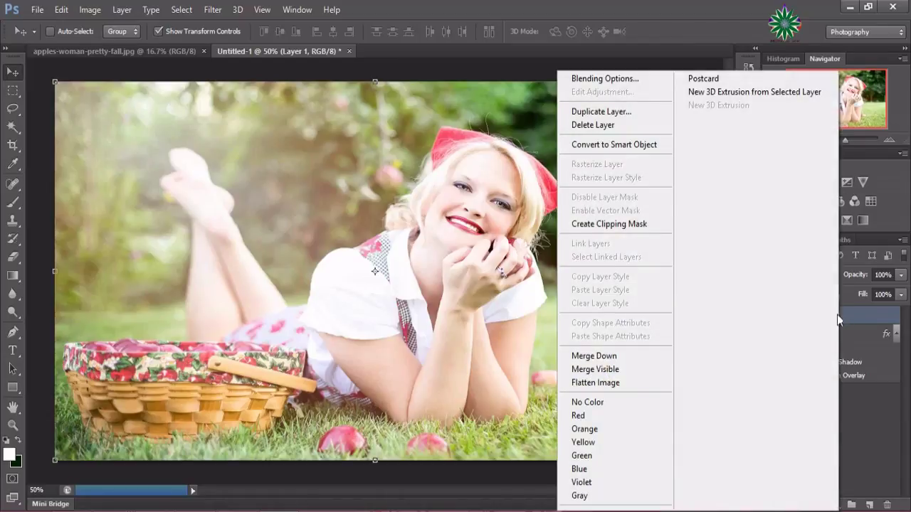
left_click(591, 112)
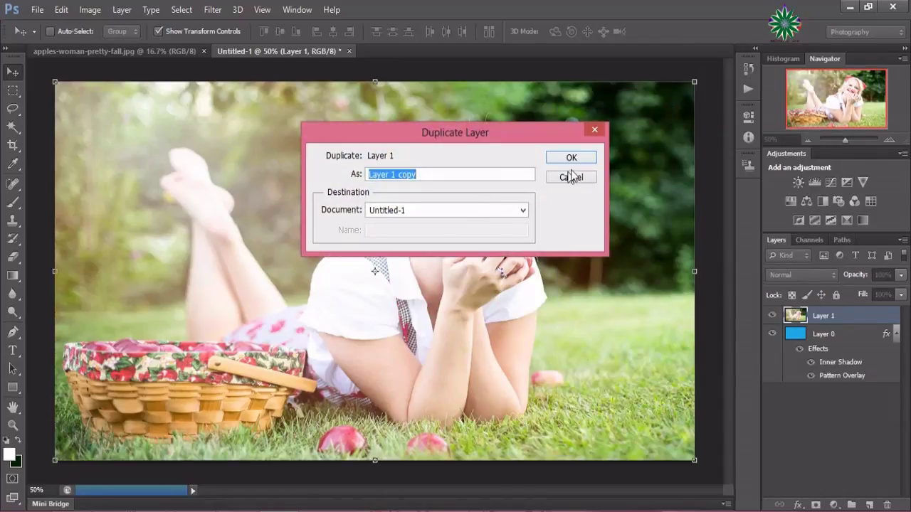
left_click(571, 158)
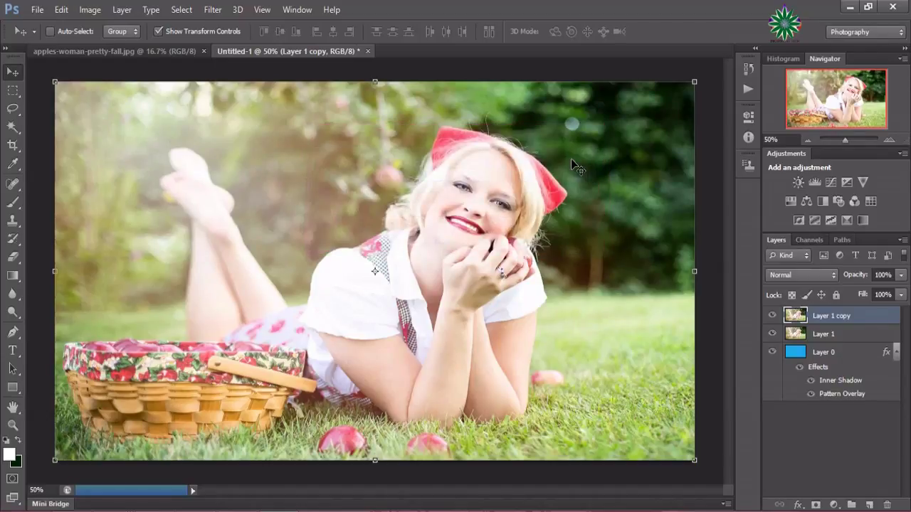
Set Layer 1 copy to Color Dodge blending at about 76% opacity
left_click(818, 274)
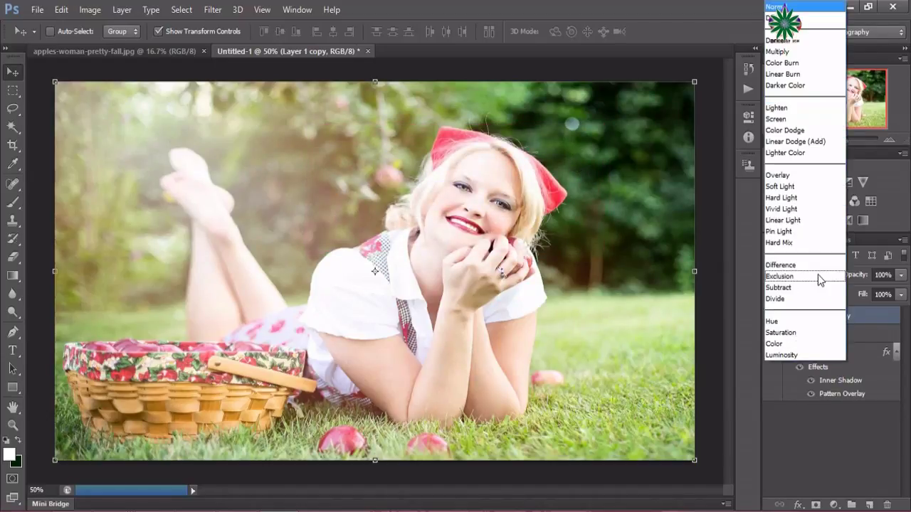
left_click(784, 131)
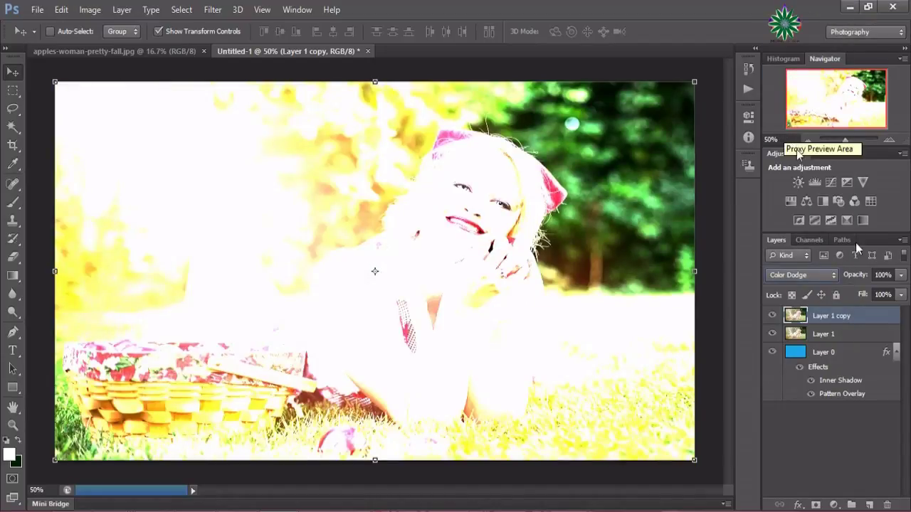
left_click(902, 275)
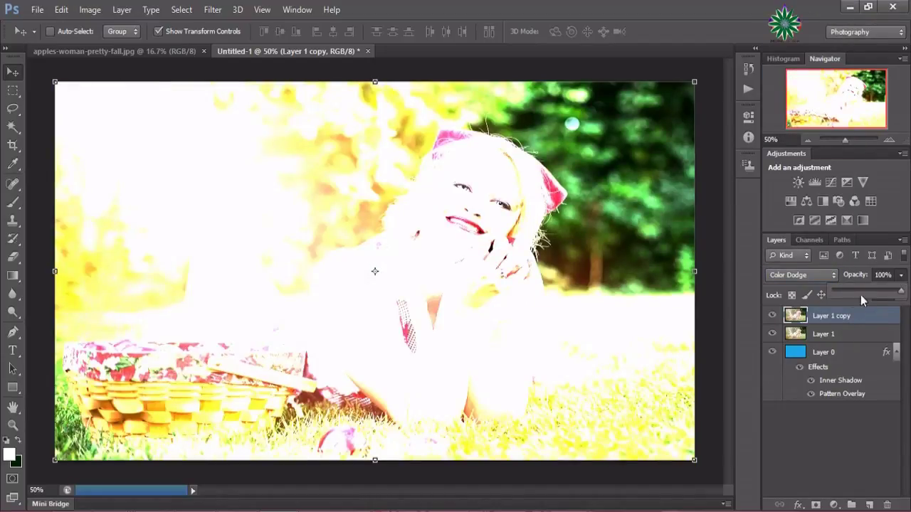
left_click_drag(902, 292, 881, 297)
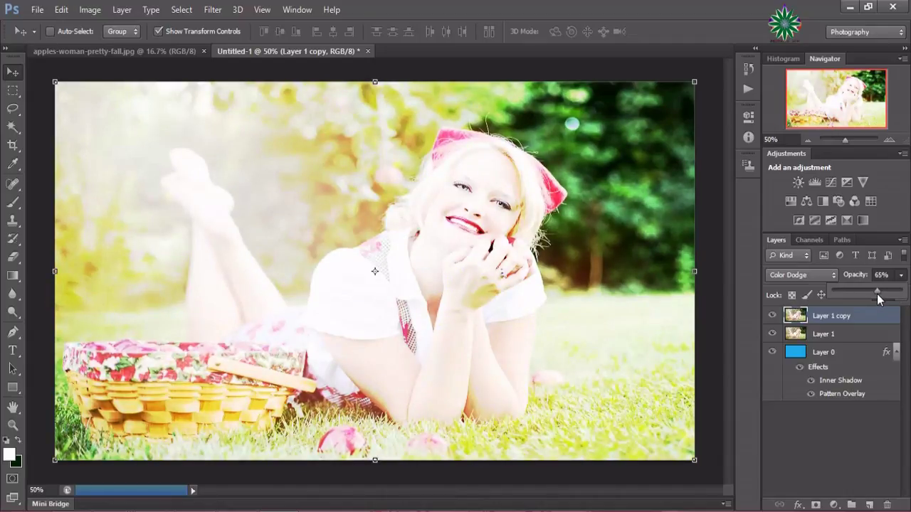
left_click_drag(877, 295, 885, 294)
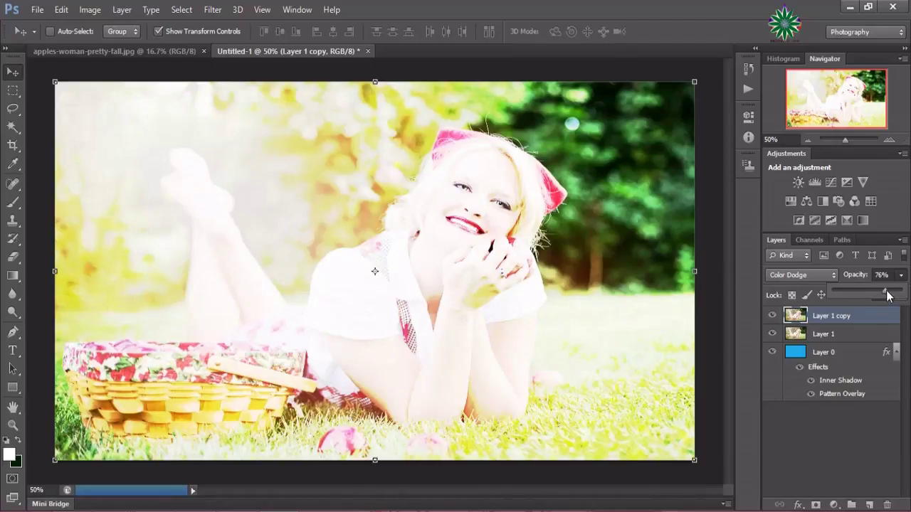
Invert Layer 1 copy and apply a Gaussian Blur of about 49.7 px radius
left_click(90, 9)
mouse_move(110, 45)
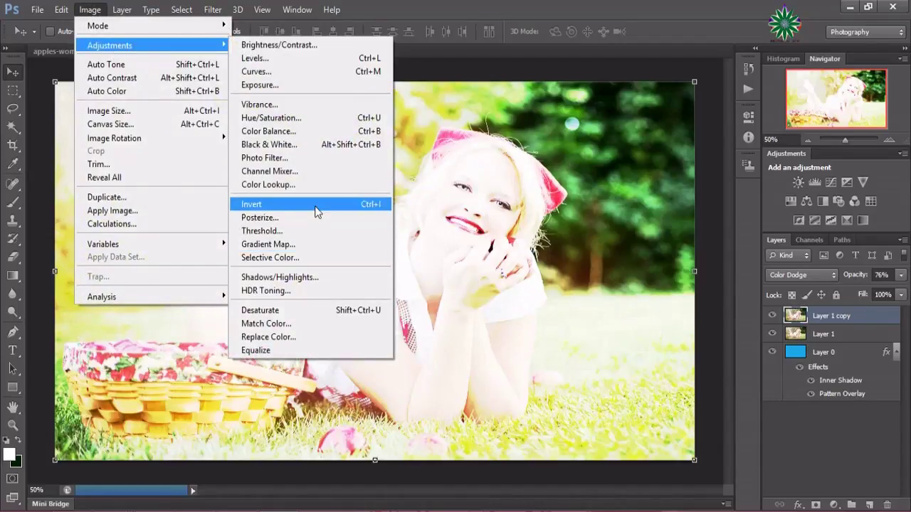
left_click(316, 205)
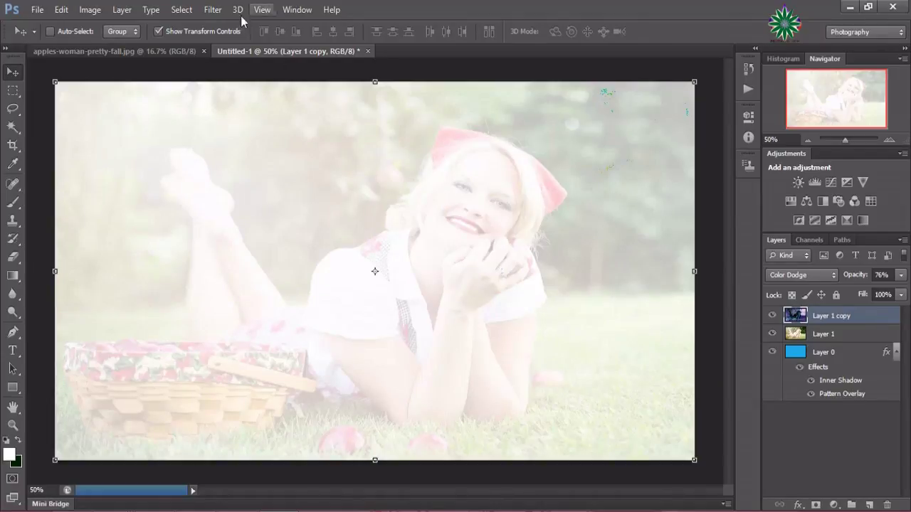
left_click(212, 10)
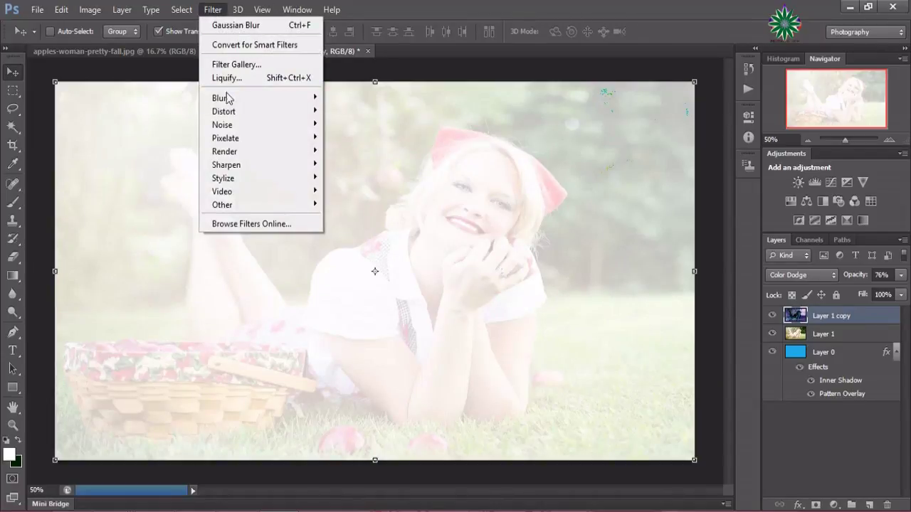
mouse_move(220, 97)
left_click(360, 187)
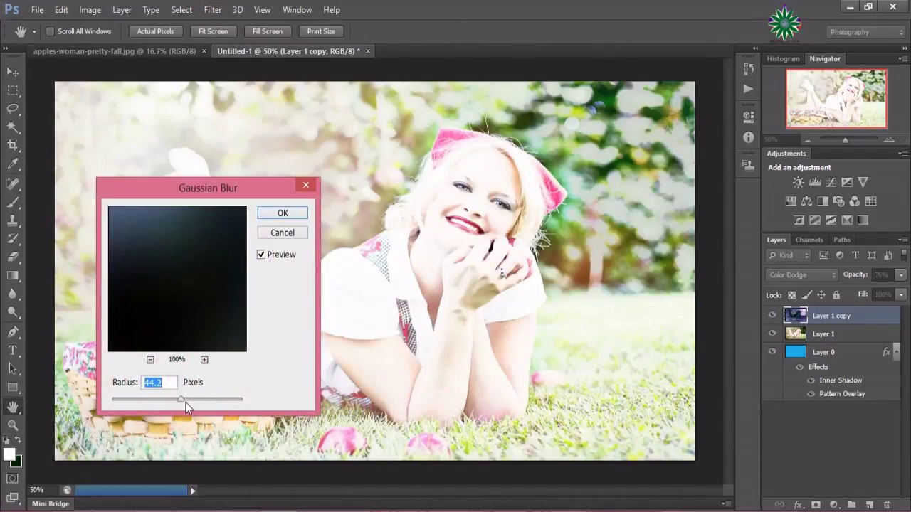
left_click_drag(182, 399, 182, 399)
left_click_drag(183, 399, 184, 399)
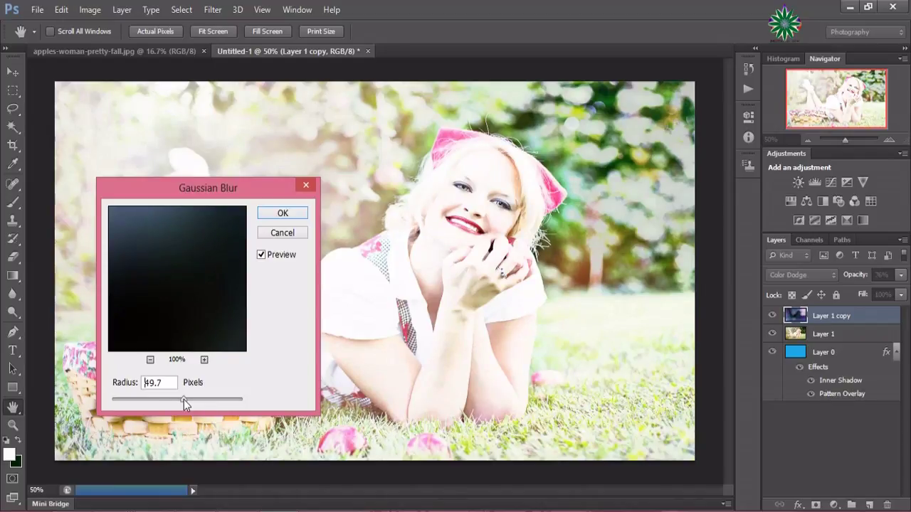
left_click(283, 214)
key("v")
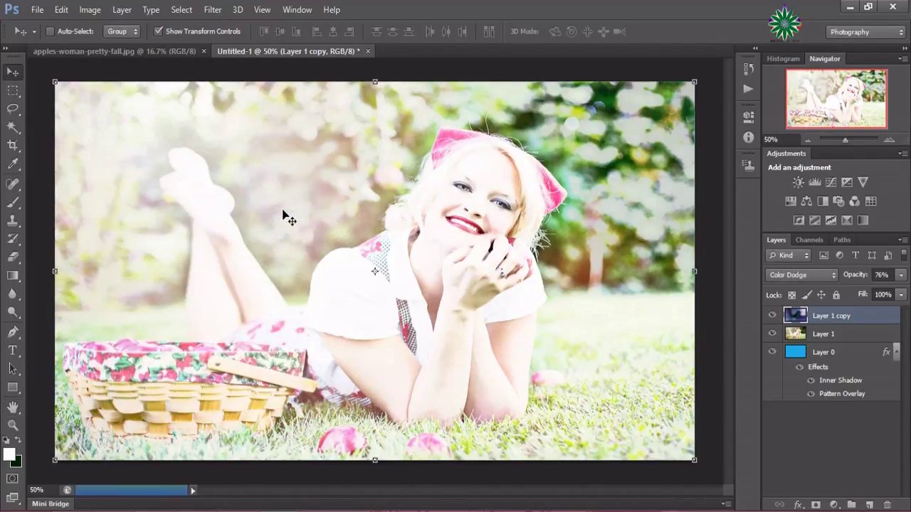
Add a Levels layer with input 206/0.38/255 and output black at 126
left_click(834, 506)
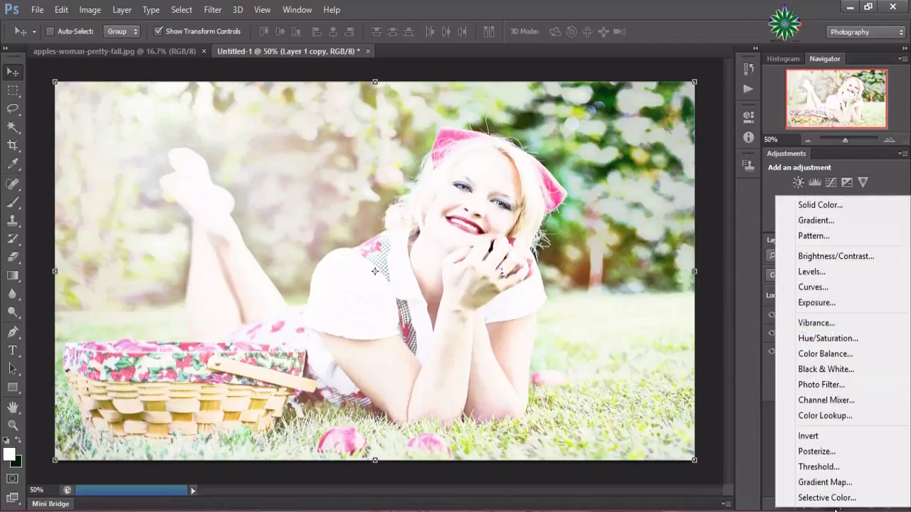
left_click(841, 270)
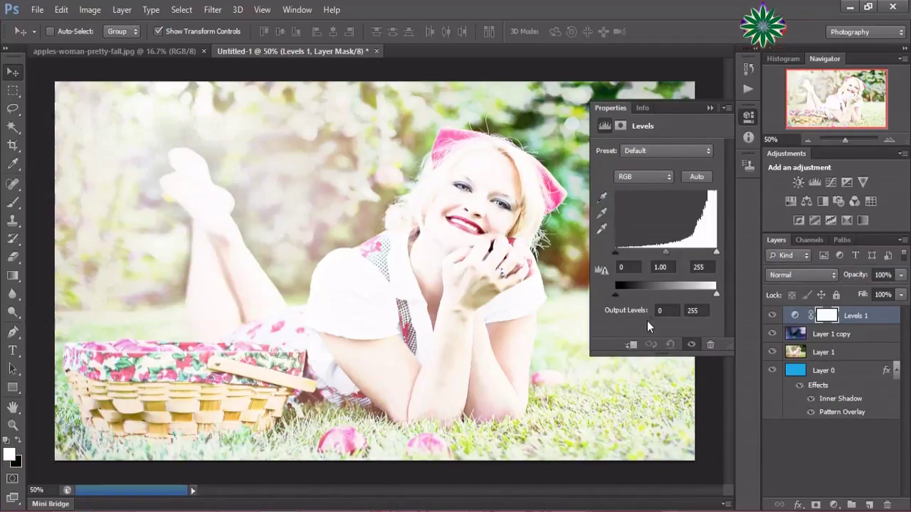
left_click_drag(616, 295, 665, 306)
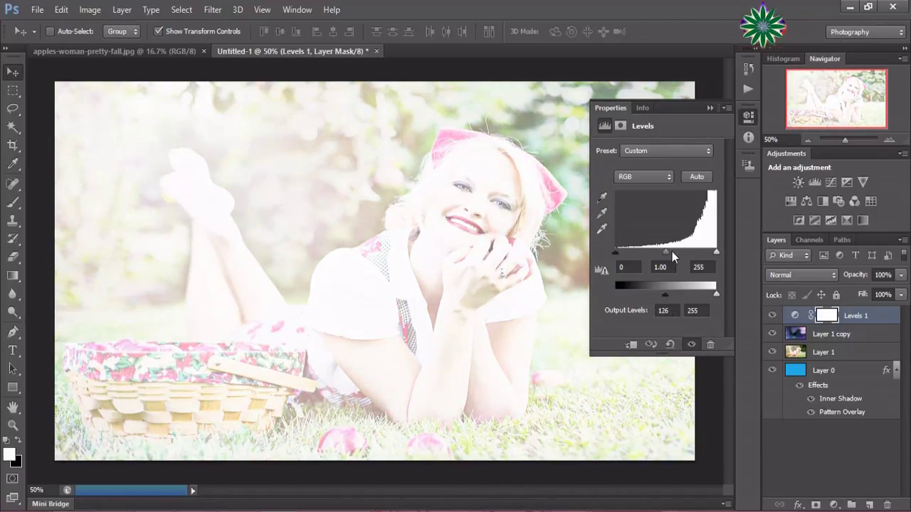
mouse_move(666, 252)
left_mouse_down()
mouse_move(650, 253)
mouse_move(689, 253)
mouse_move(694, 268)
left_mouse_up()
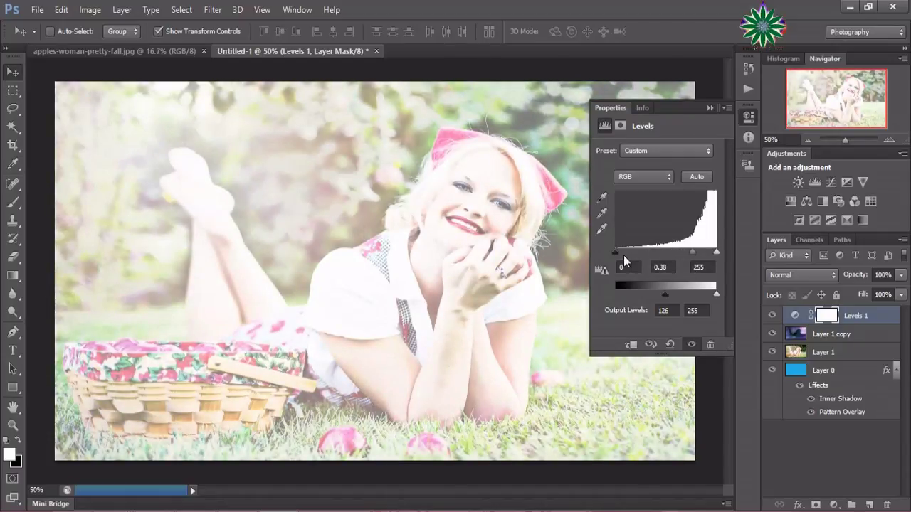
left_click_drag(616, 254, 677, 264)
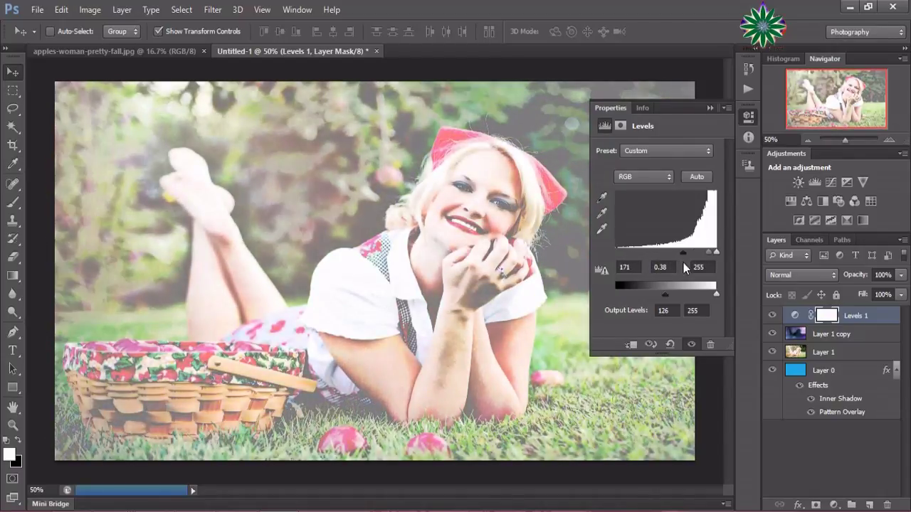
mouse_move(676, 266)
left_mouse_down()
mouse_move(714, 281)
mouse_move(704, 281)
left_mouse_up()
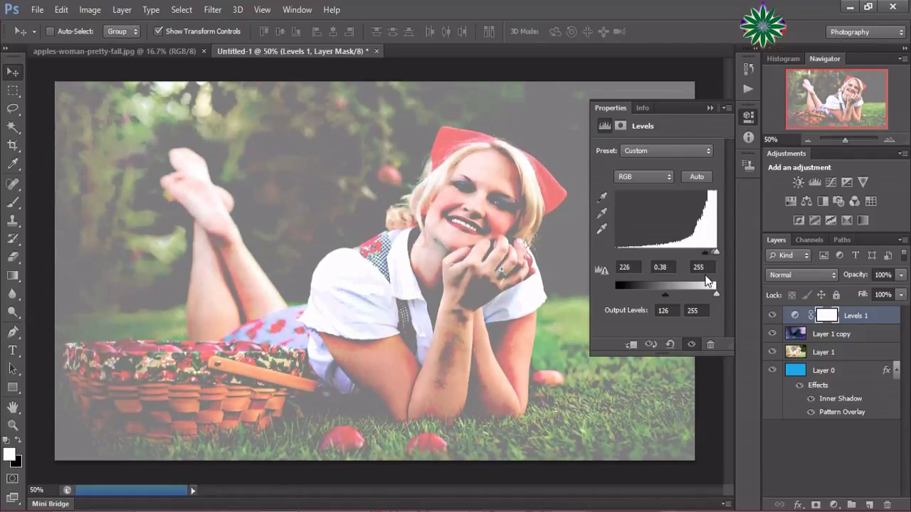
left_click_drag(706, 281, 698, 268)
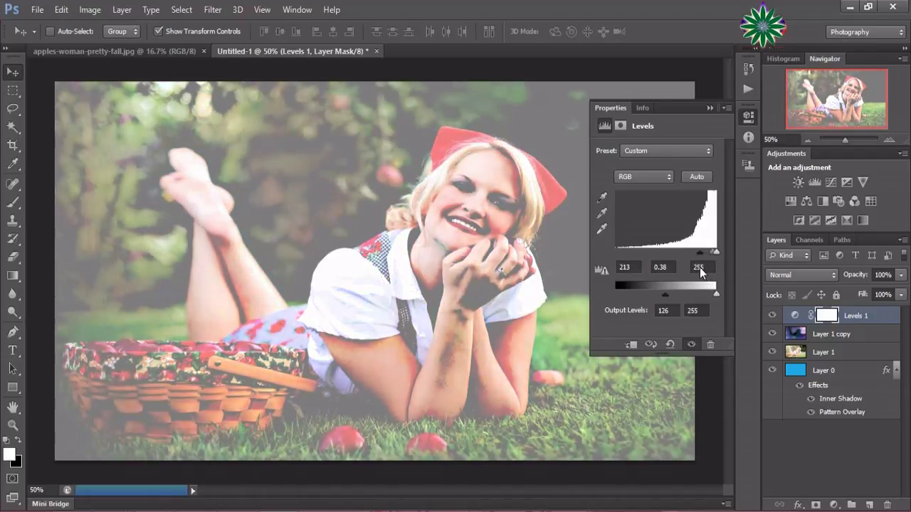
left_click(710, 108)
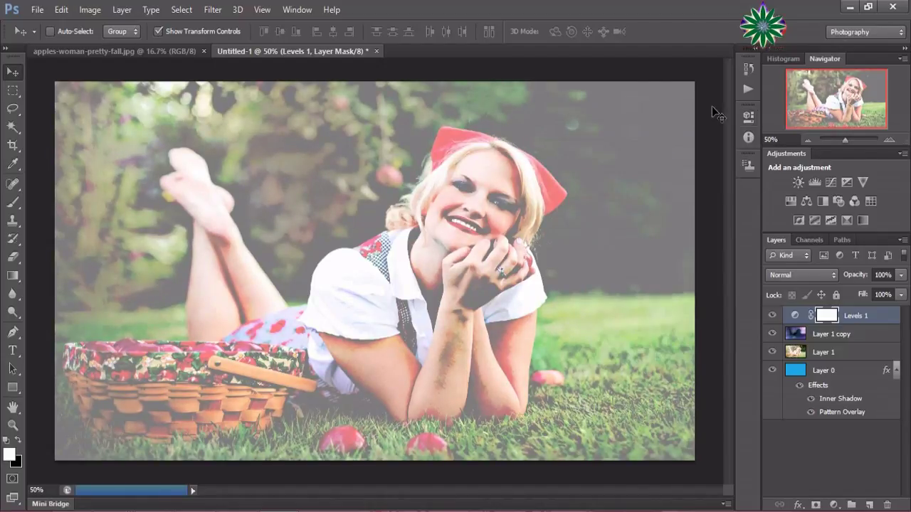
Merge Levels 1, Layer 1 copy and Layer 1 into a single Levels 1 layer
left_click(842, 354)
left_click(842, 336, "shift")
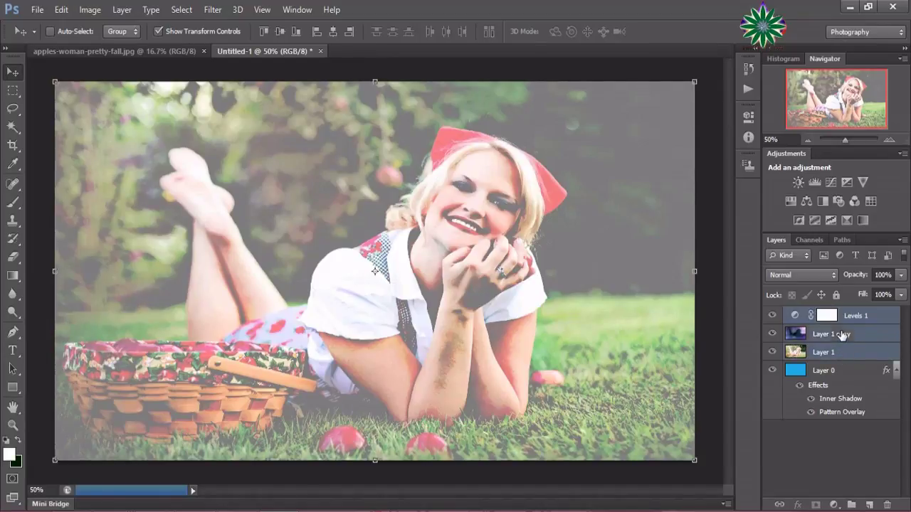
right_click(841, 343)
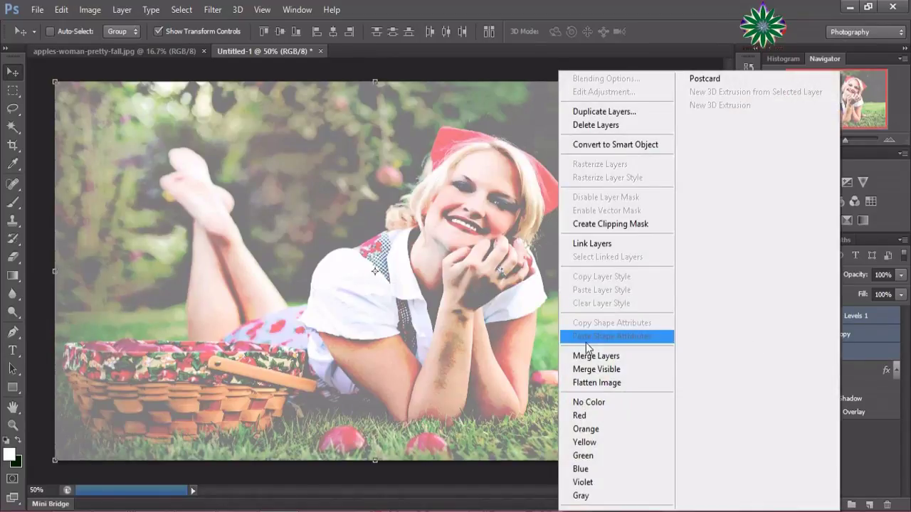
left_click(598, 356)
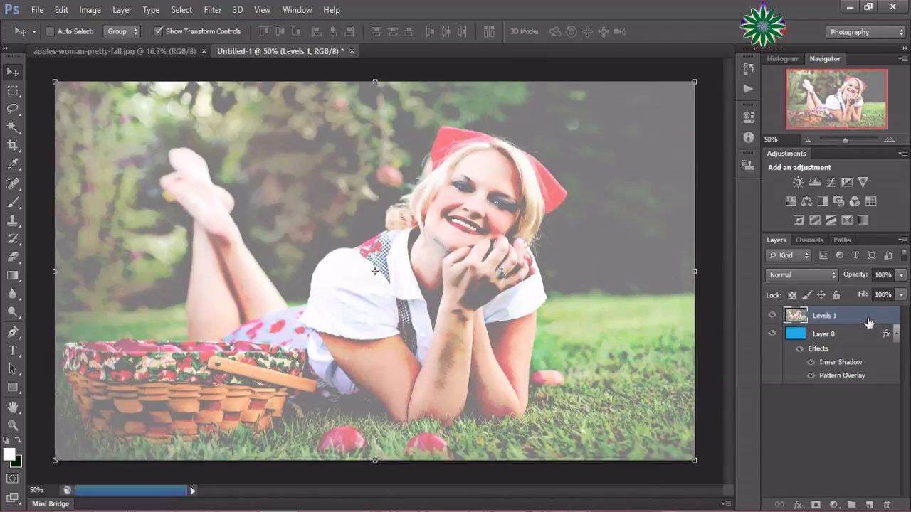
Set the merged layer to Multiply at about 76% opacity, tinting the photo teal
left_click(814, 274)
left_click(791, 51)
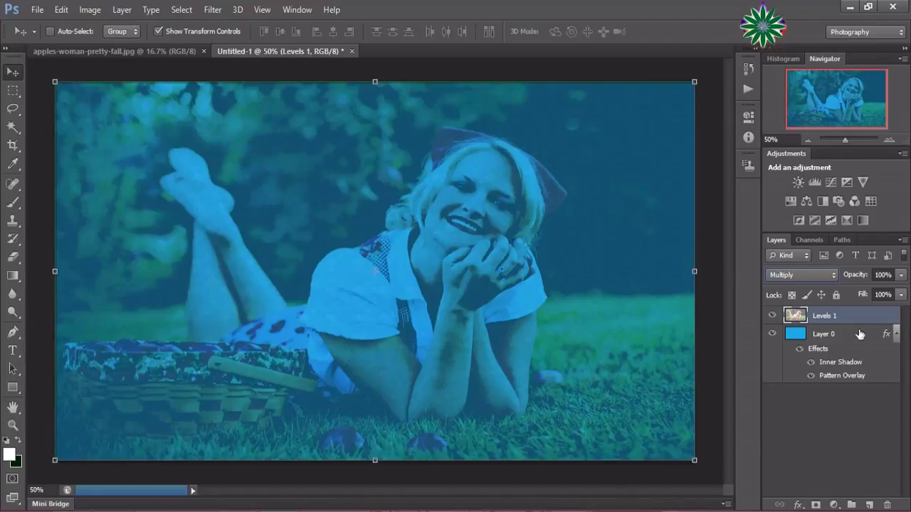
left_click(901, 275)
left_click_drag(900, 290, 883, 308)
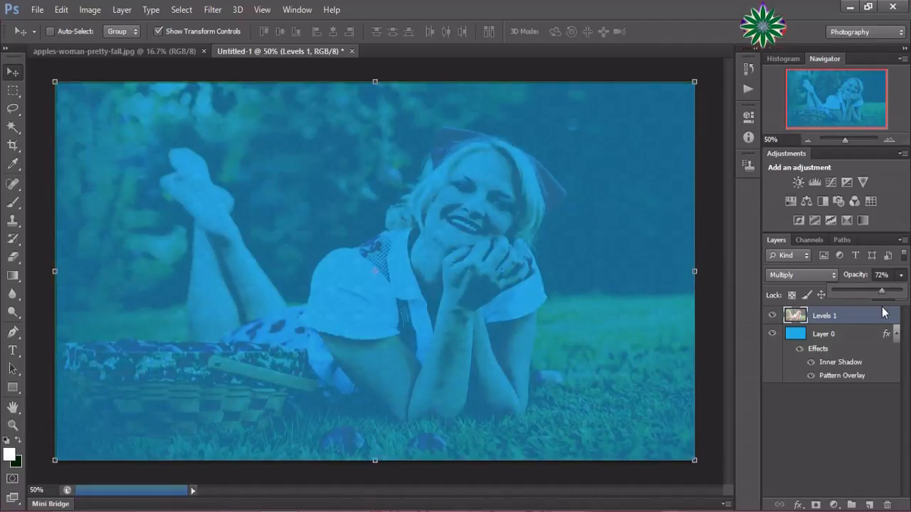
left_click_drag(882, 306, 886, 312)
Add a Hue/Saturation adjustment layer with Lightness +8 and collapse its Properties panel
left_click(834, 505)
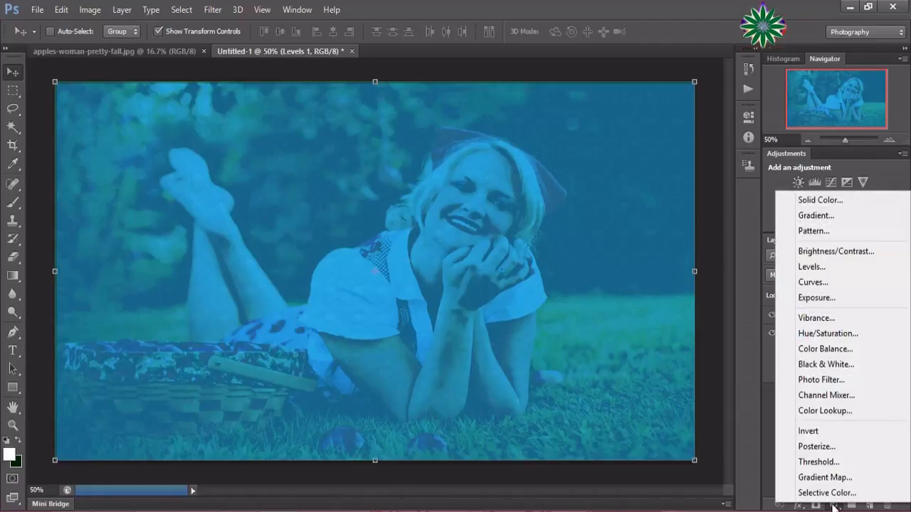
left_click(833, 335)
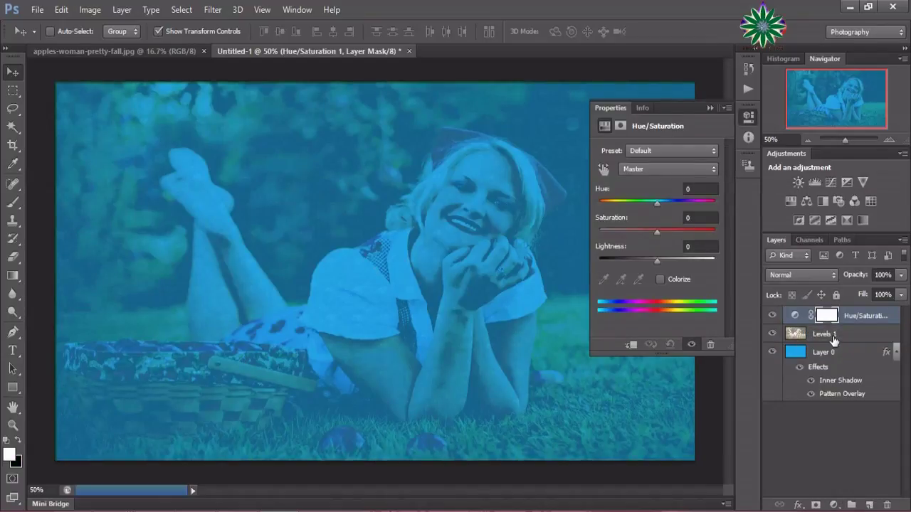
mouse_move(659, 262)
left_mouse_down()
mouse_move(639, 259)
mouse_move(672, 277)
mouse_move(662, 269)
left_mouse_up()
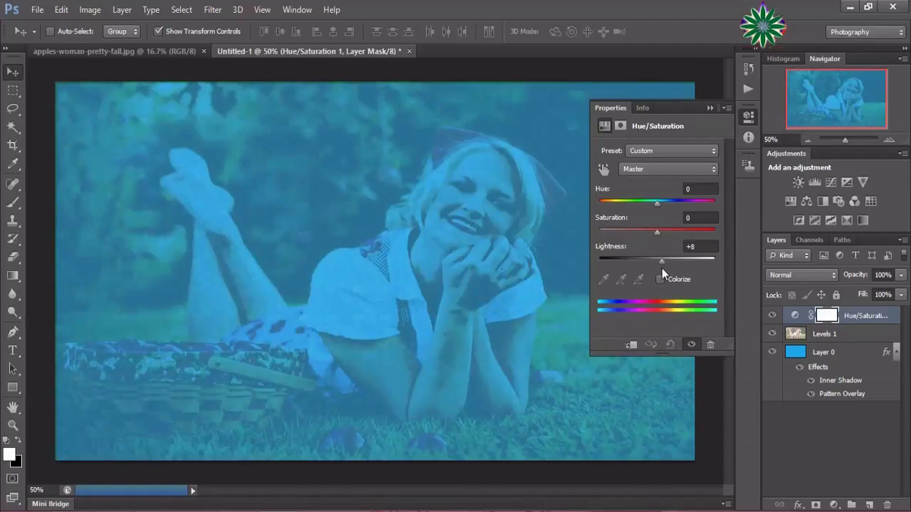
left_click(709, 108)
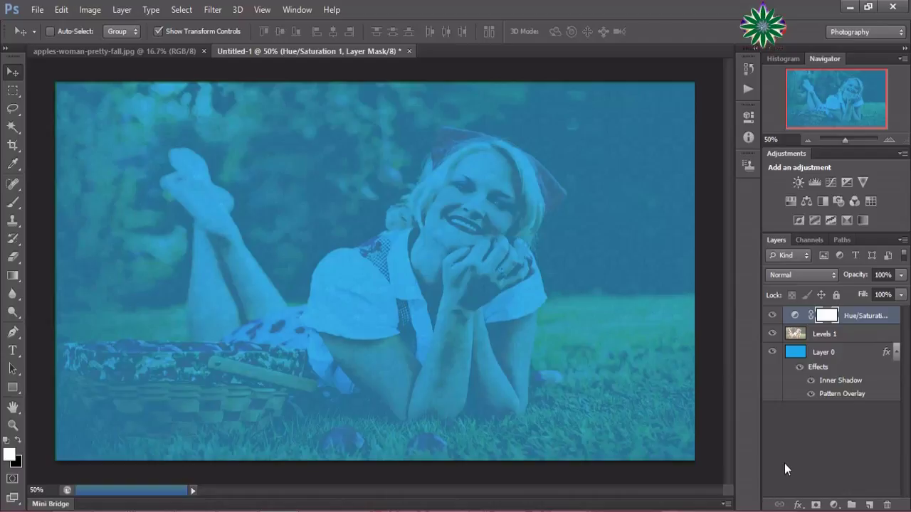